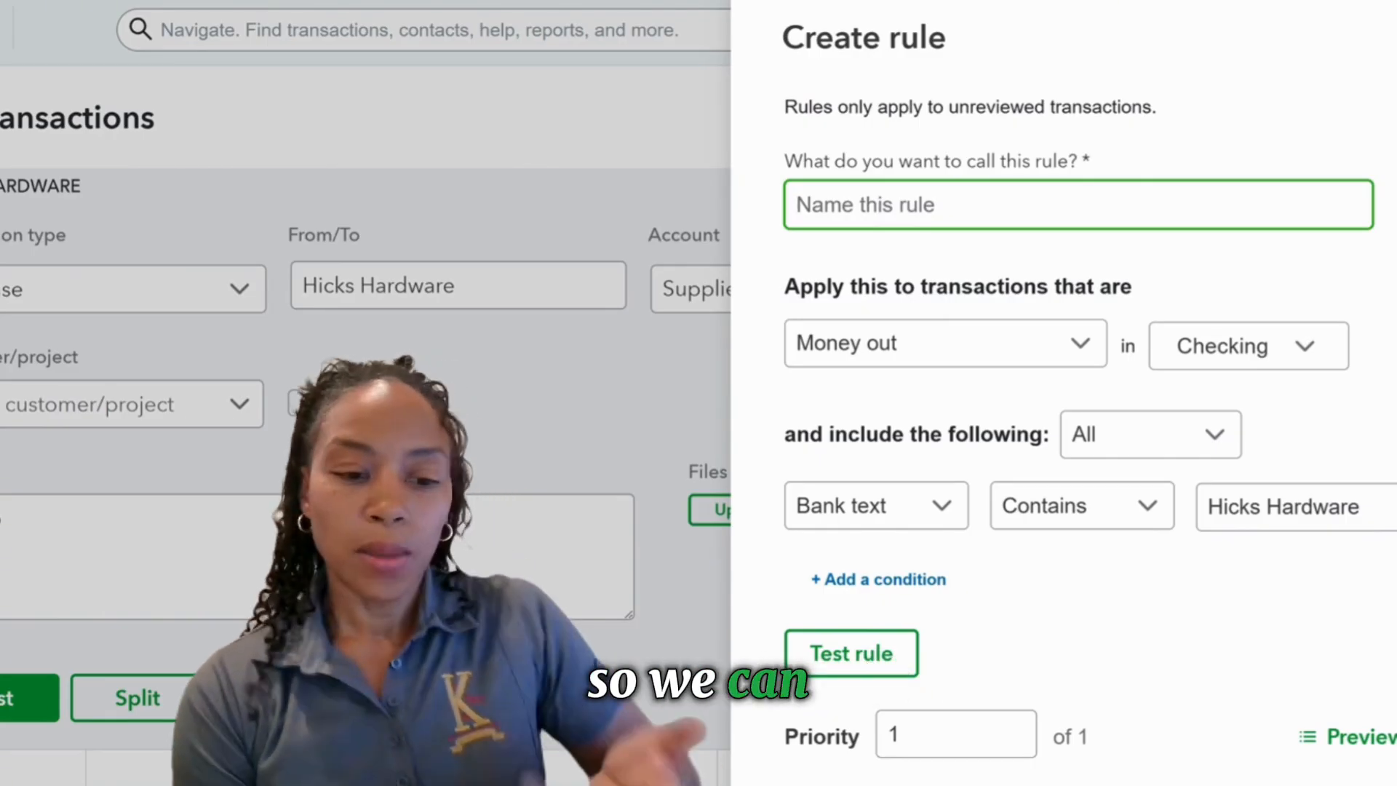
# Step: Name the new rule "Hick Hardware - Tools and Supplies" and apply it to money-out transactions
pyautogui.write('Hick ')
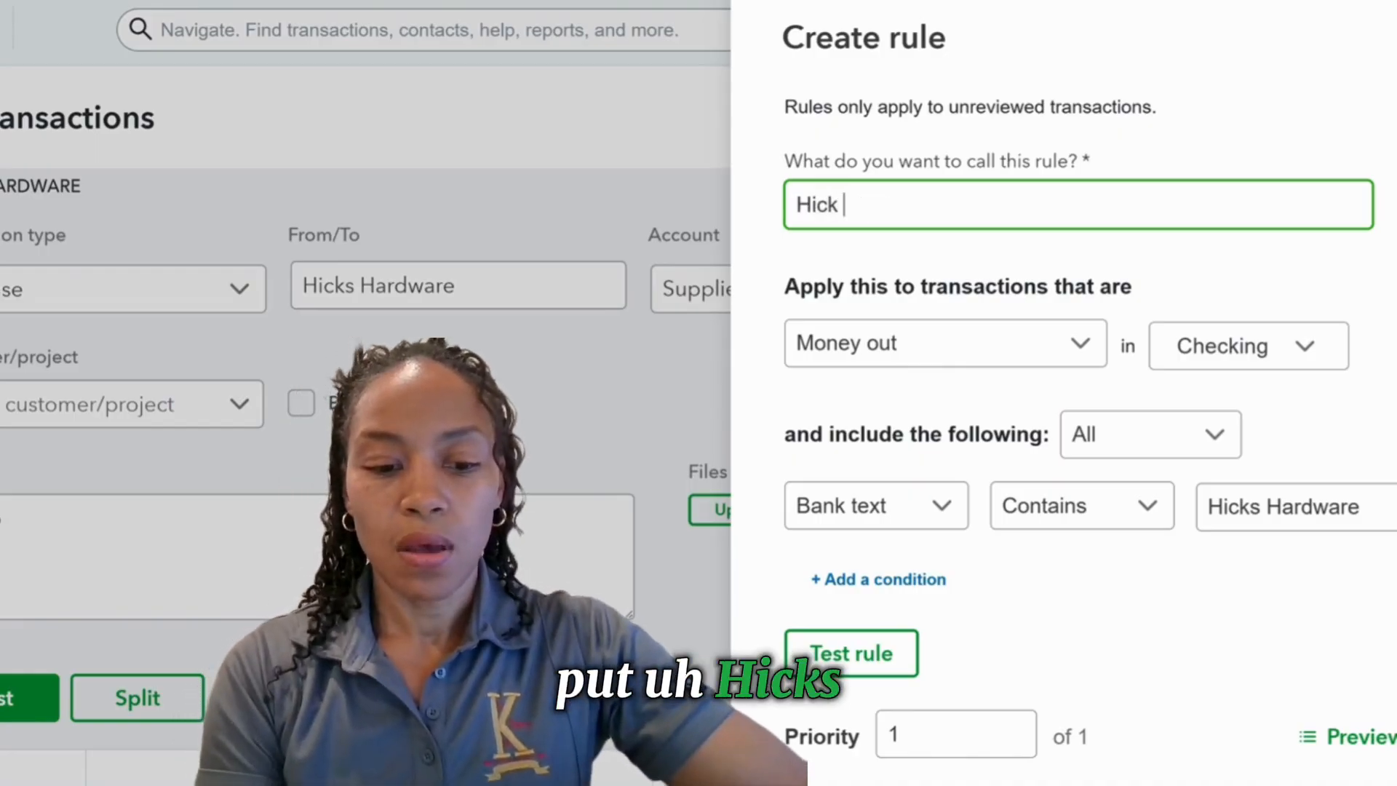
pyautogui.write('Hardware -')
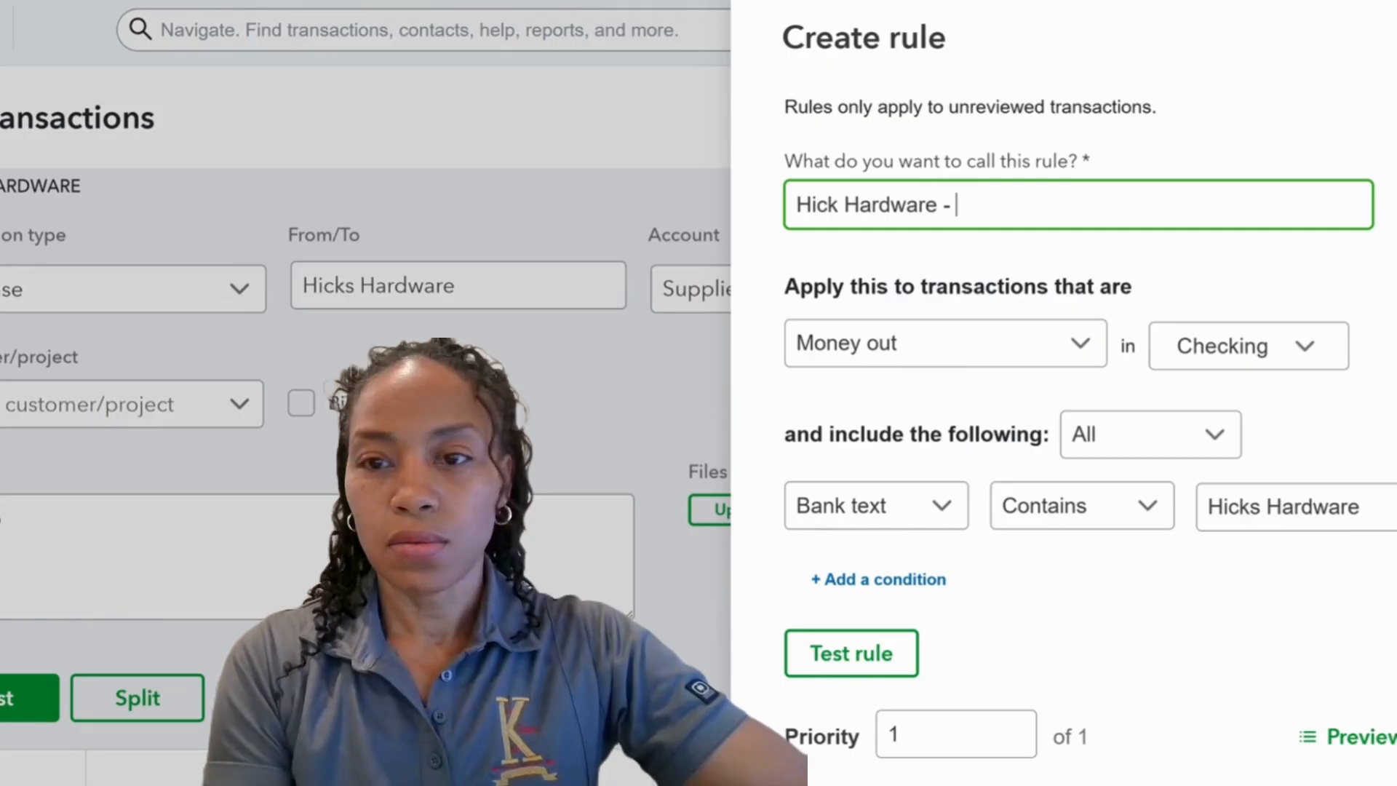
pyautogui.write(' Tools')
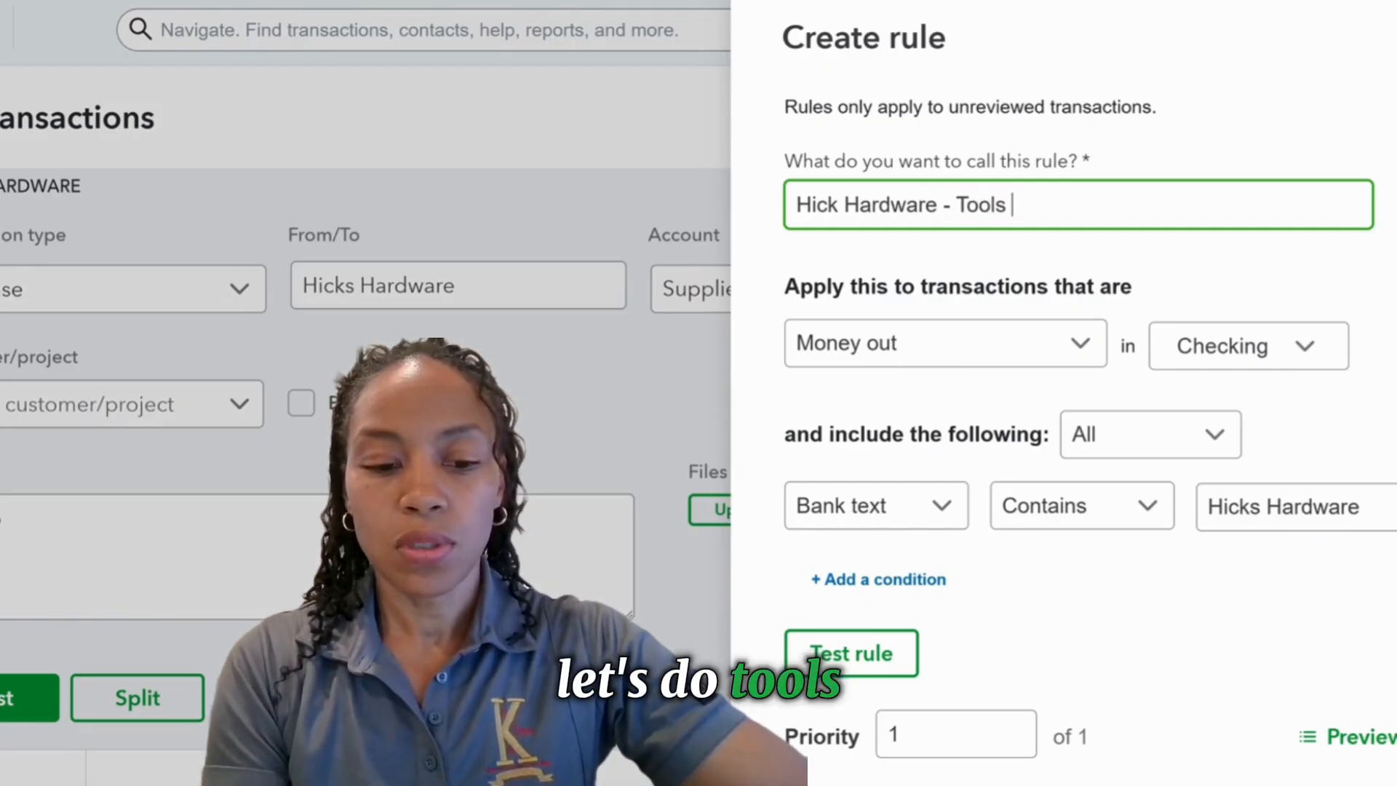
pyautogui.write(' and Supplies')
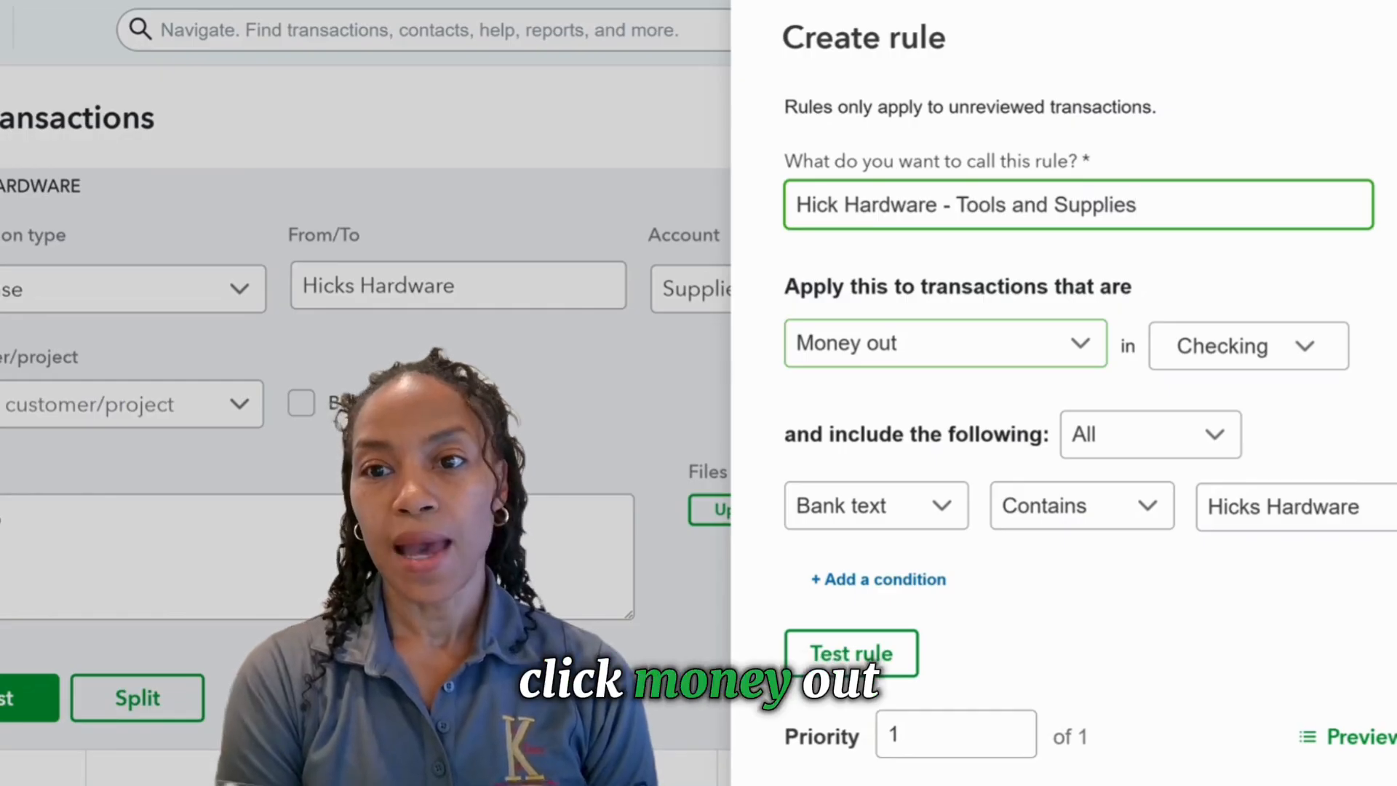
pyautogui.click(1078, 346)
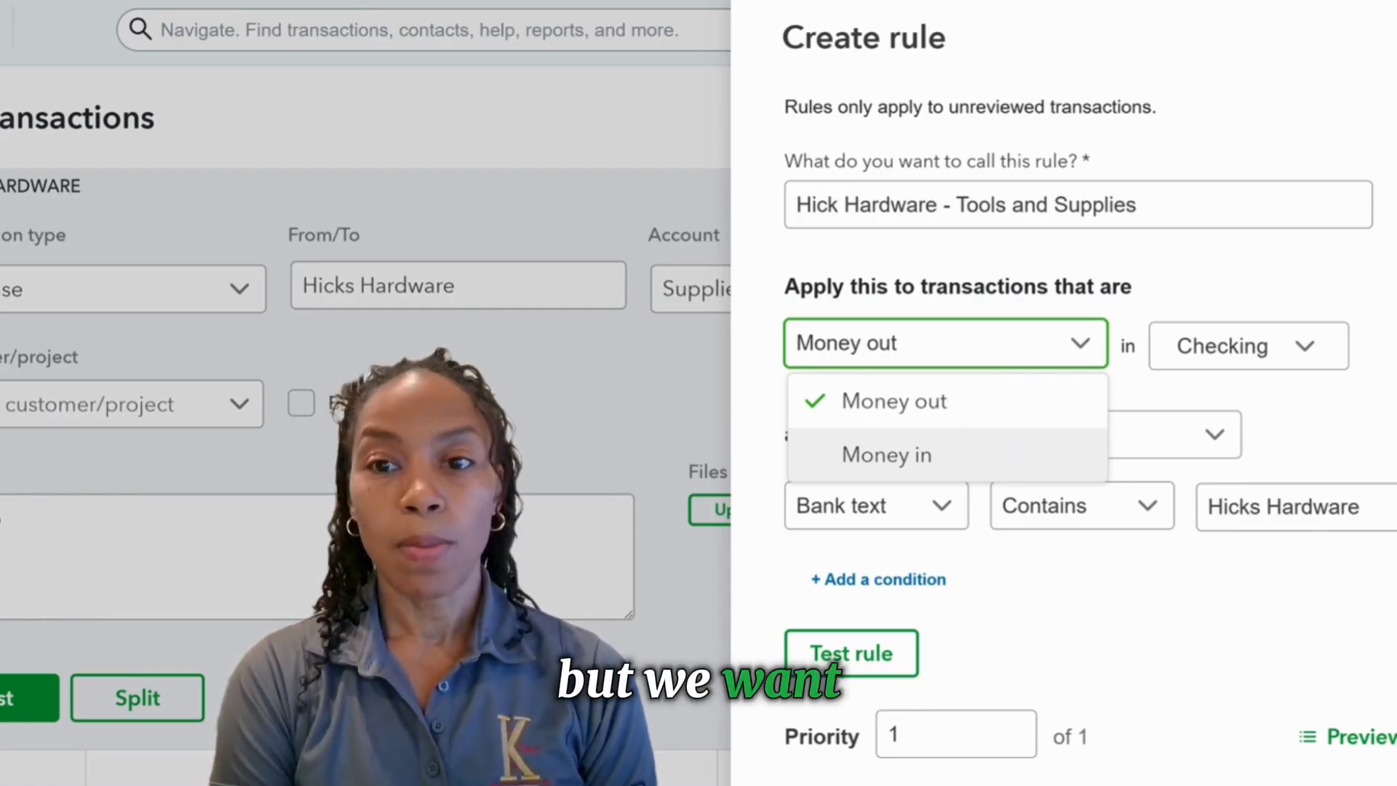
pyautogui.click(1016, 406)
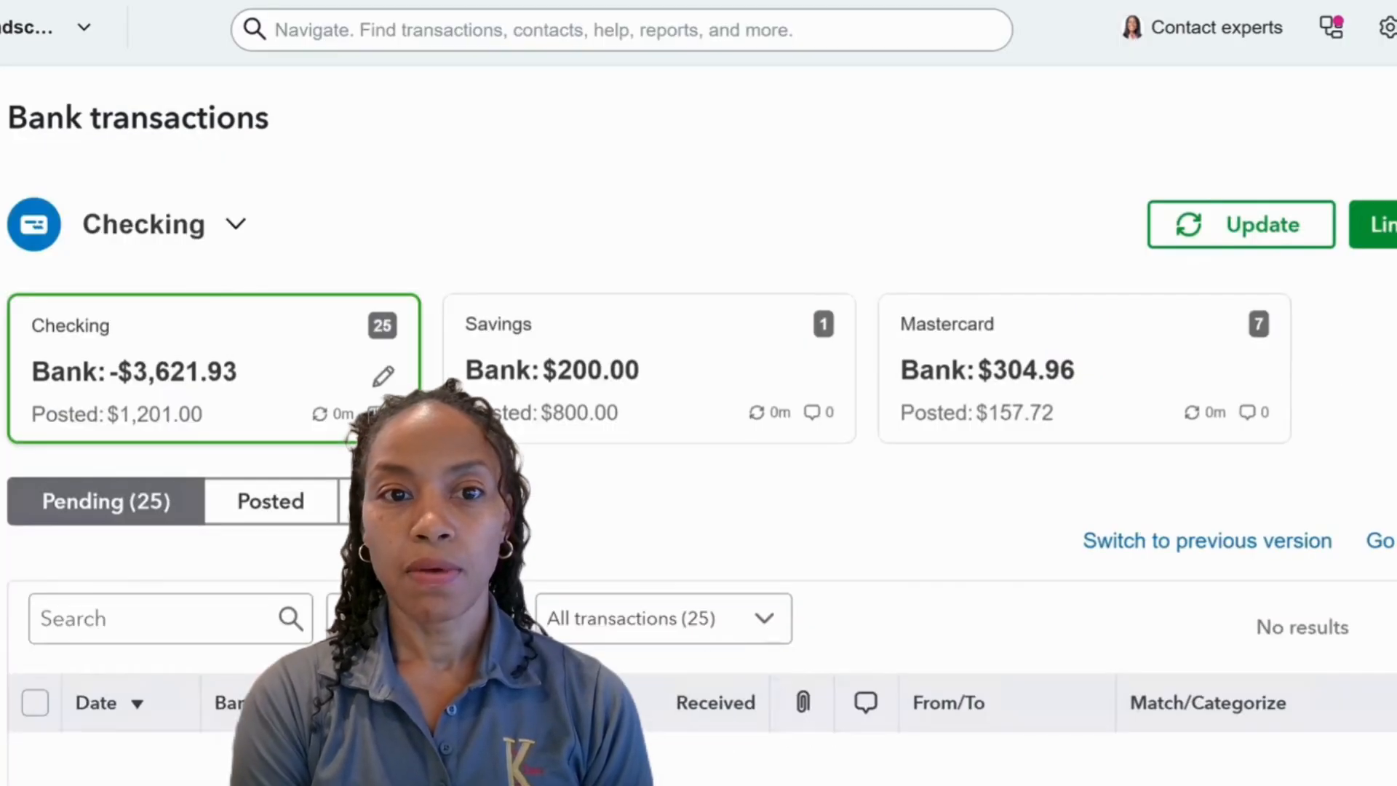
# Step: Expand the 05/31/2026 Hicks Hardware transaction in the checking account's pending list and review its suggested match
pyautogui.scroll(-6, 343, 265)
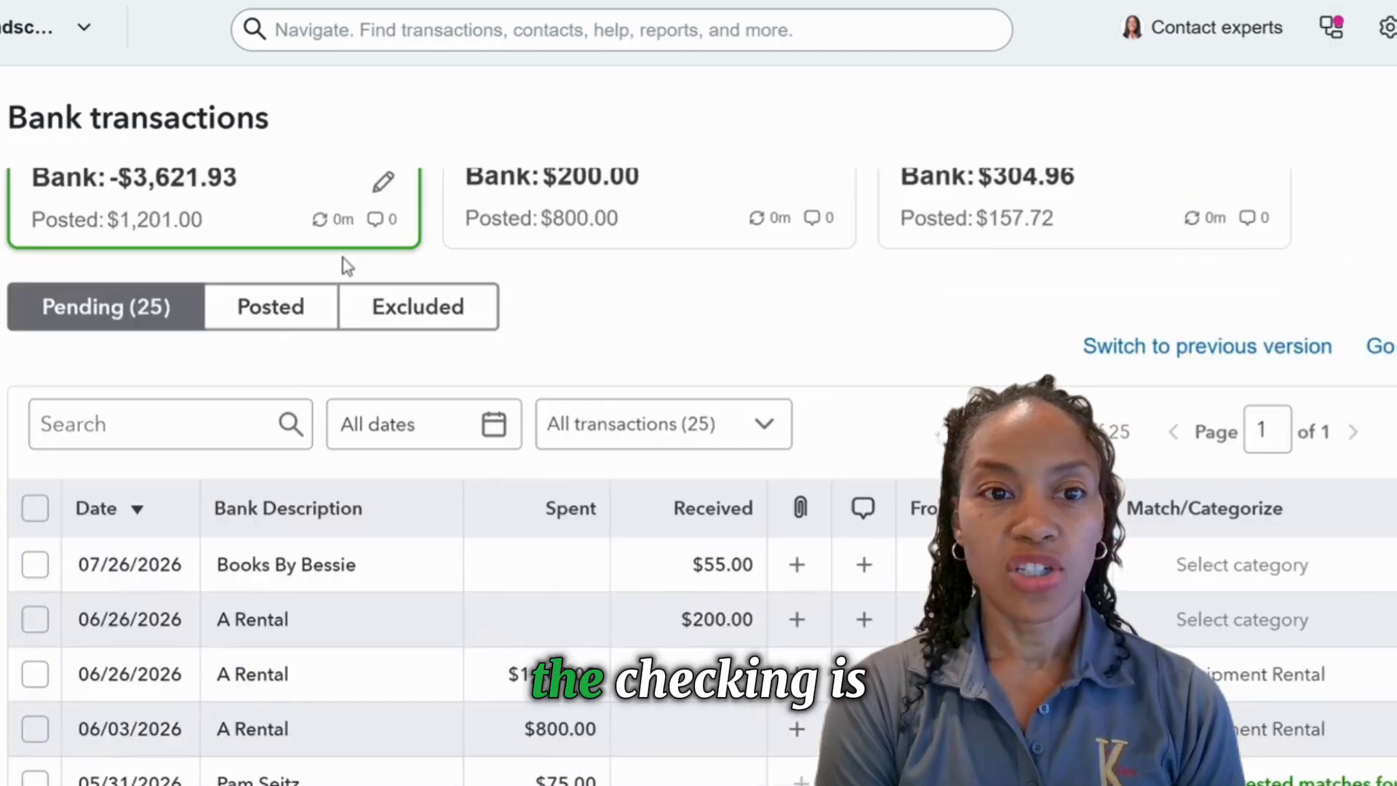
pyautogui.scroll(-2, 374, 473)
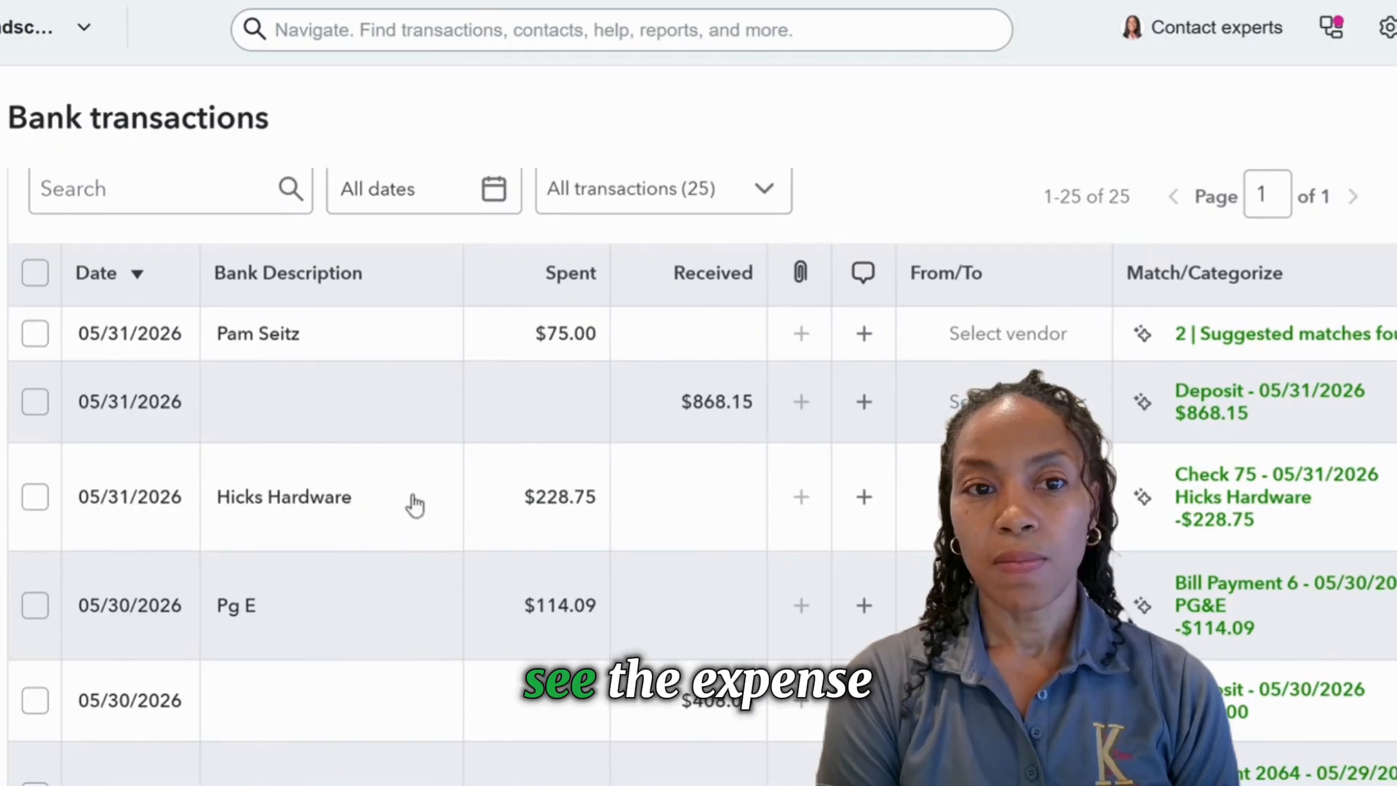
pyautogui.click(389, 512)
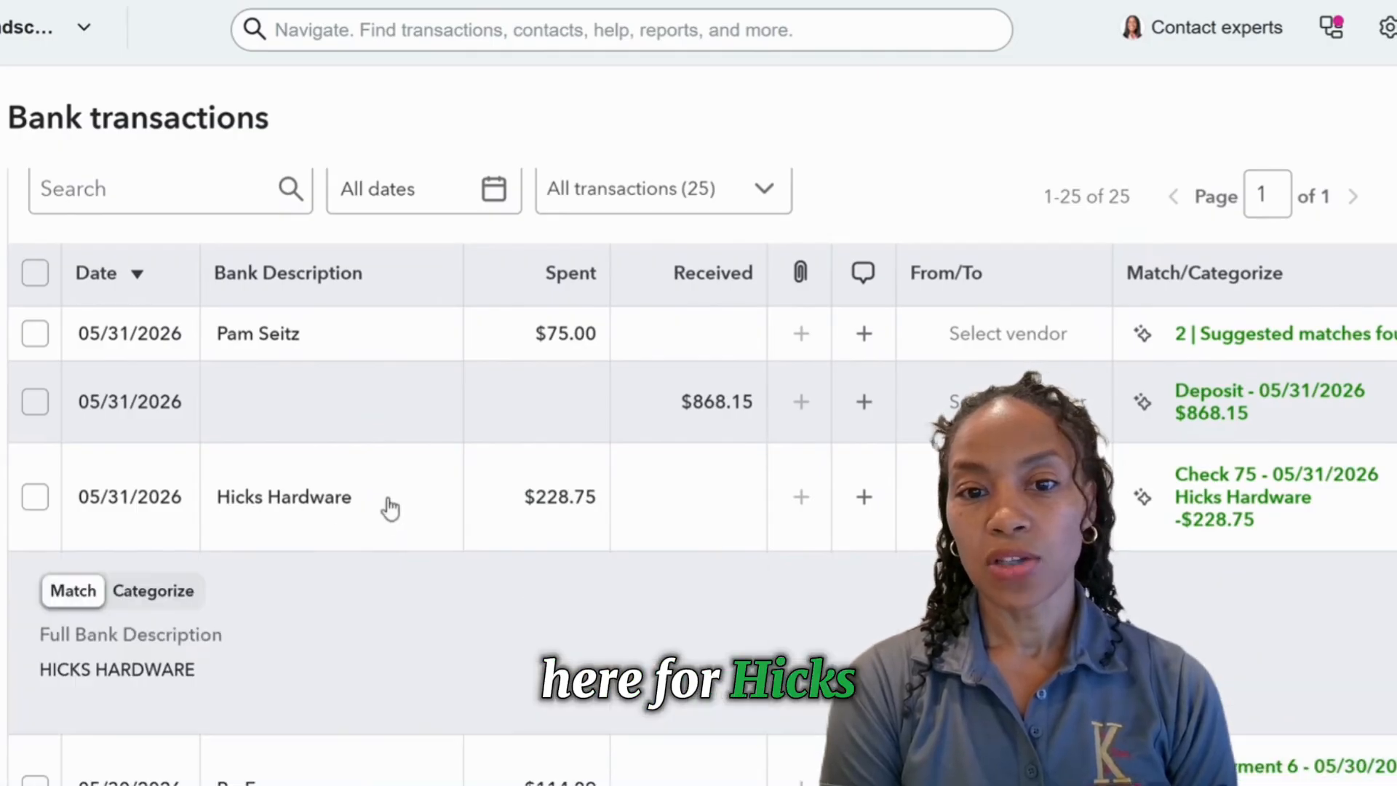
pyautogui.scroll(-2, 434, 457)
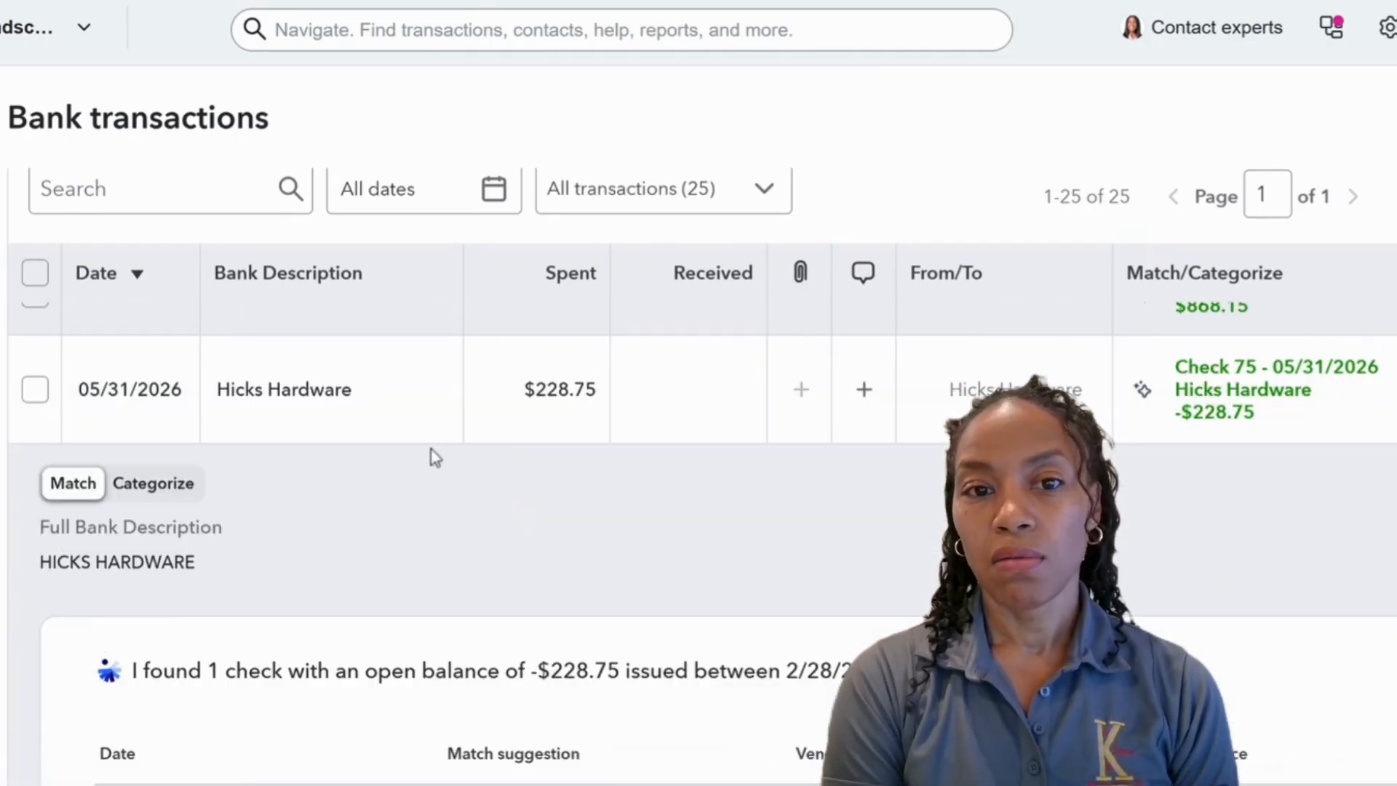
pyautogui.scroll(-4, 394, 416)
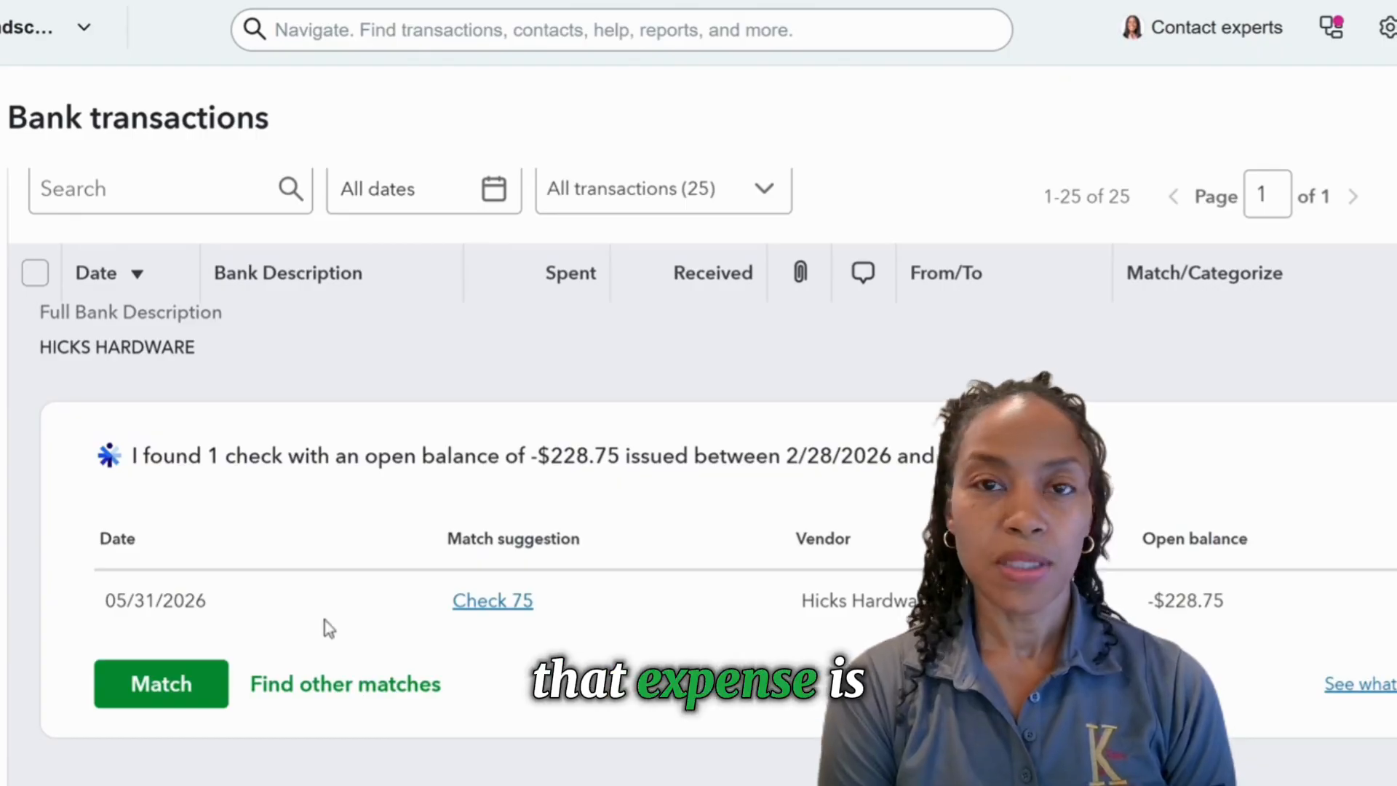
pyautogui.scroll(4, 181, 371)
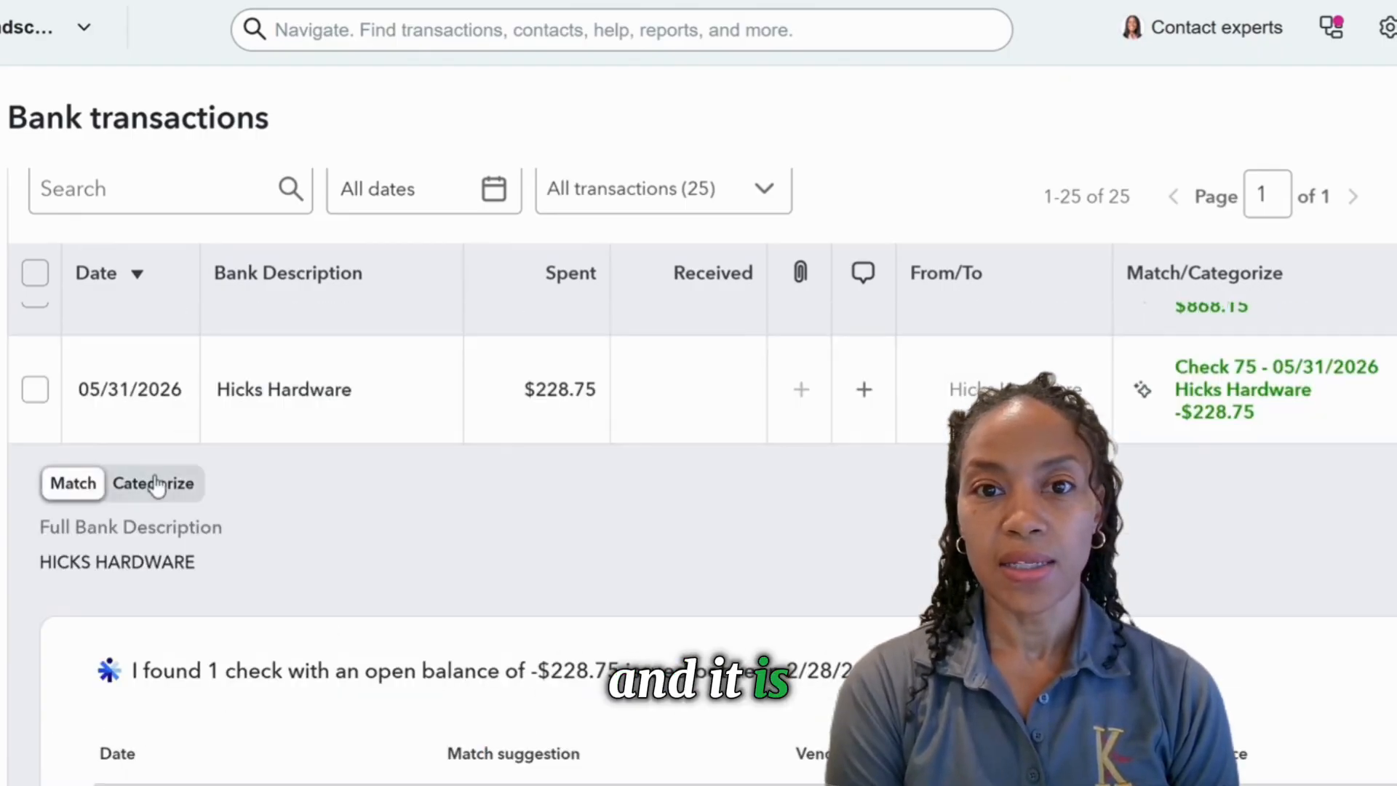
pyautogui.scroll(-8, 246, 499)
pyautogui.scroll(8, 266, 511)
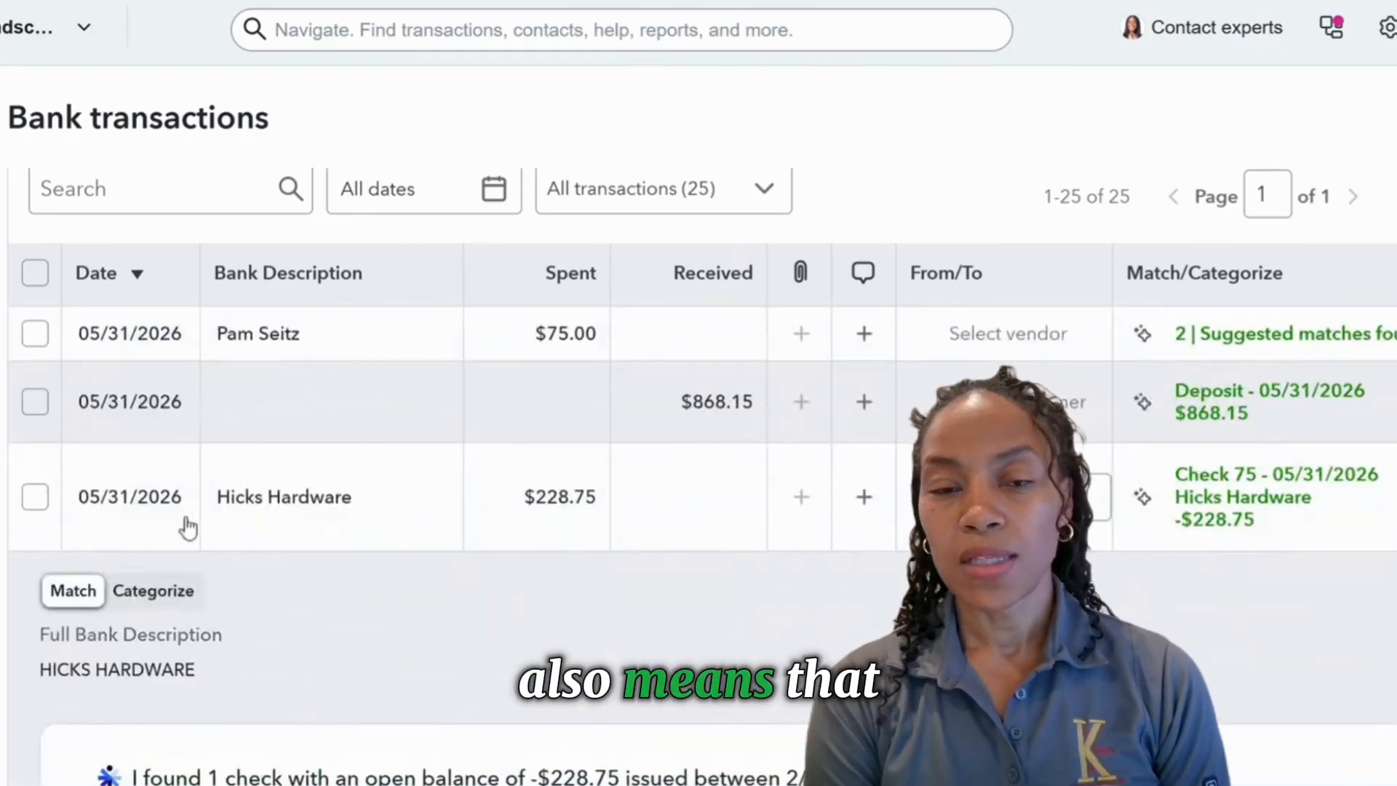
# Step: Switch the Hicks Hardware transaction to categorizing and start a rule from it named "Hick Hardware - Tools and Supplies"
pyautogui.click(178, 592)
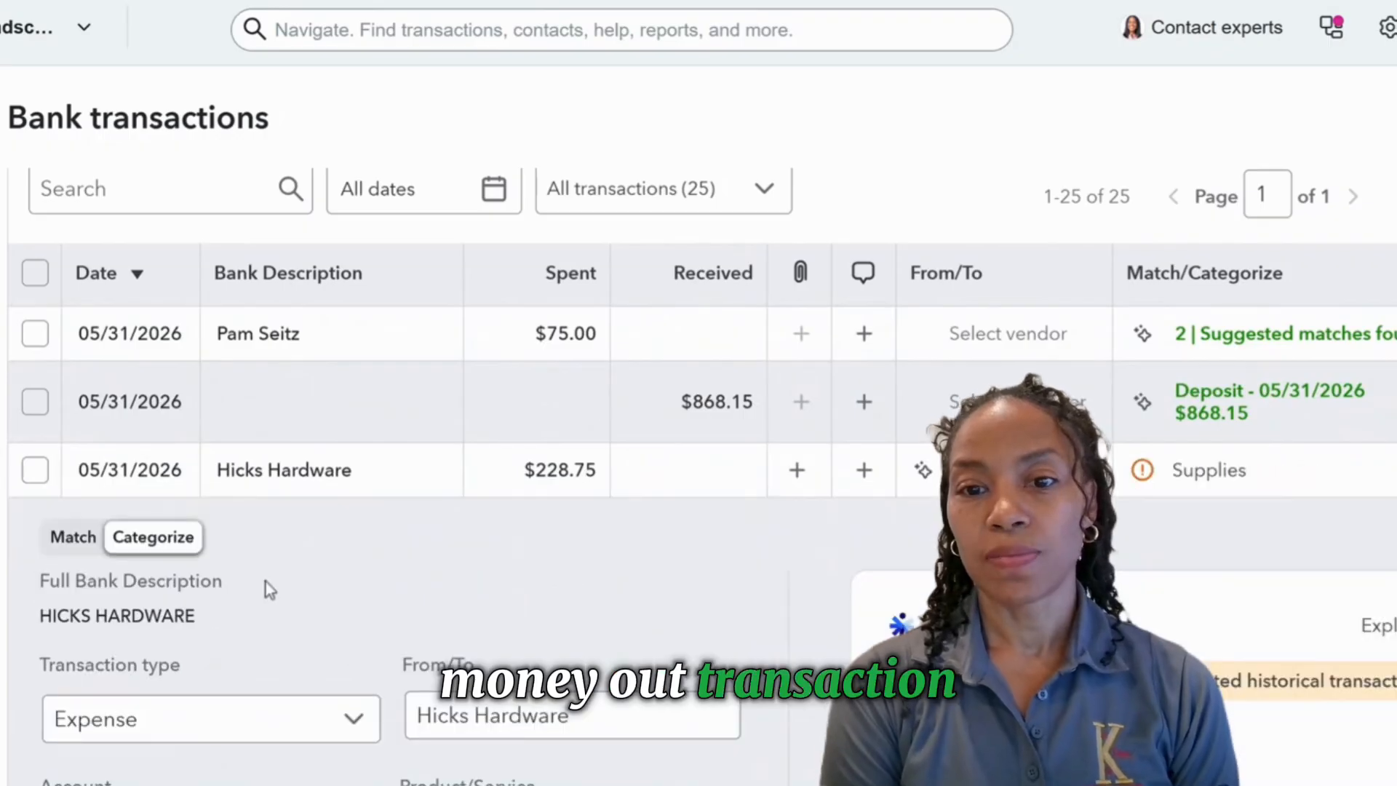
pyautogui.scroll(-2, 347, 574)
pyautogui.scroll(-10, 347, 574)
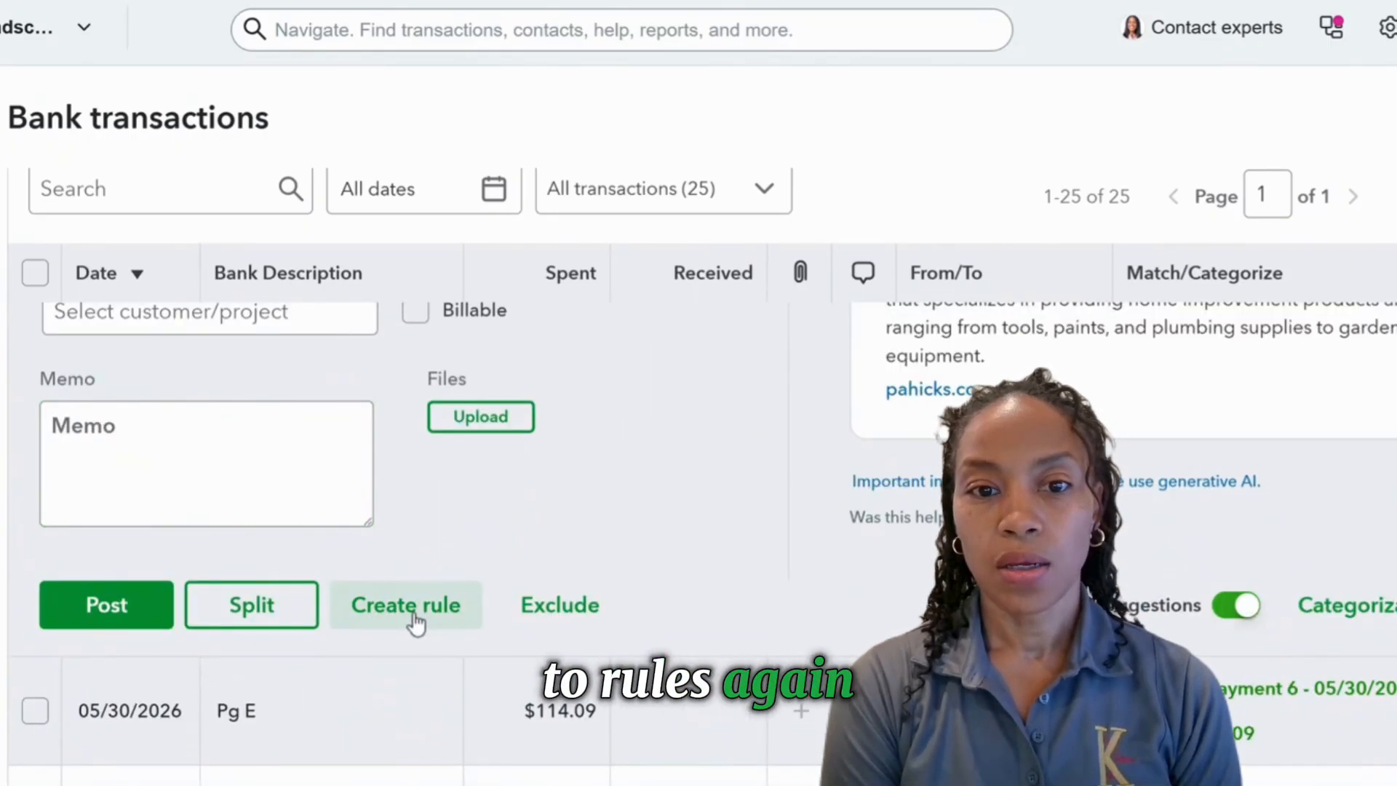
pyautogui.click(416, 622)
pyautogui.write('Hick H')
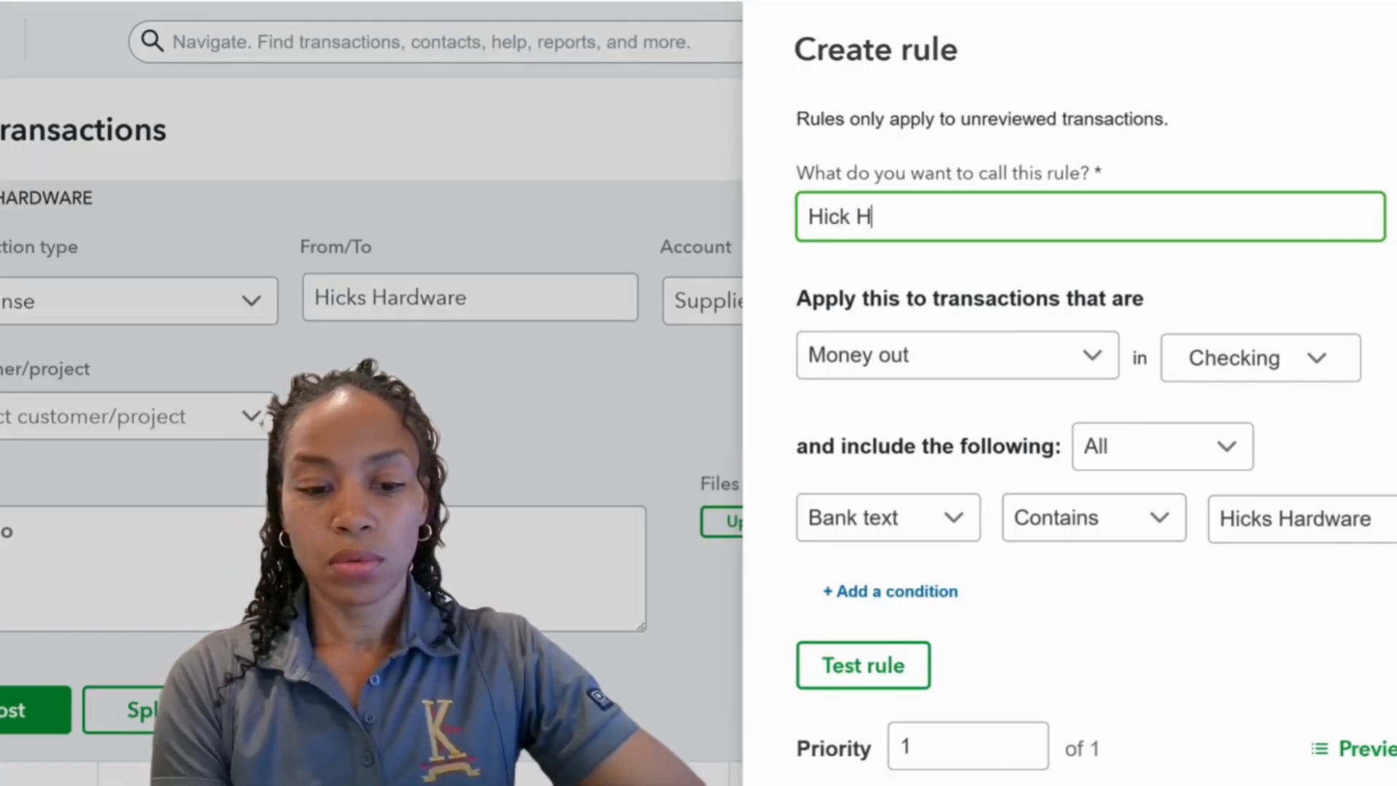
pyautogui.write('ardware - ')
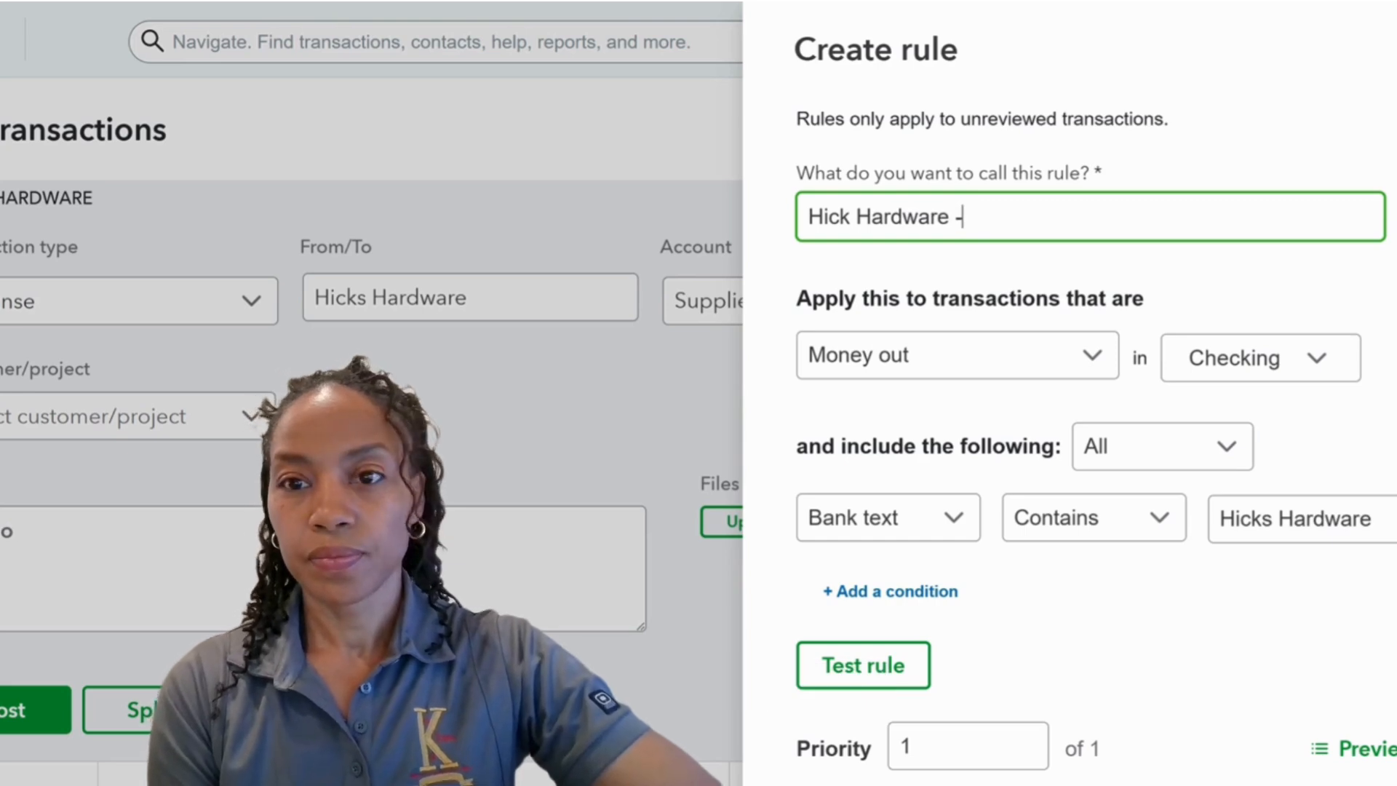
pyautogui.write('Tools and ')
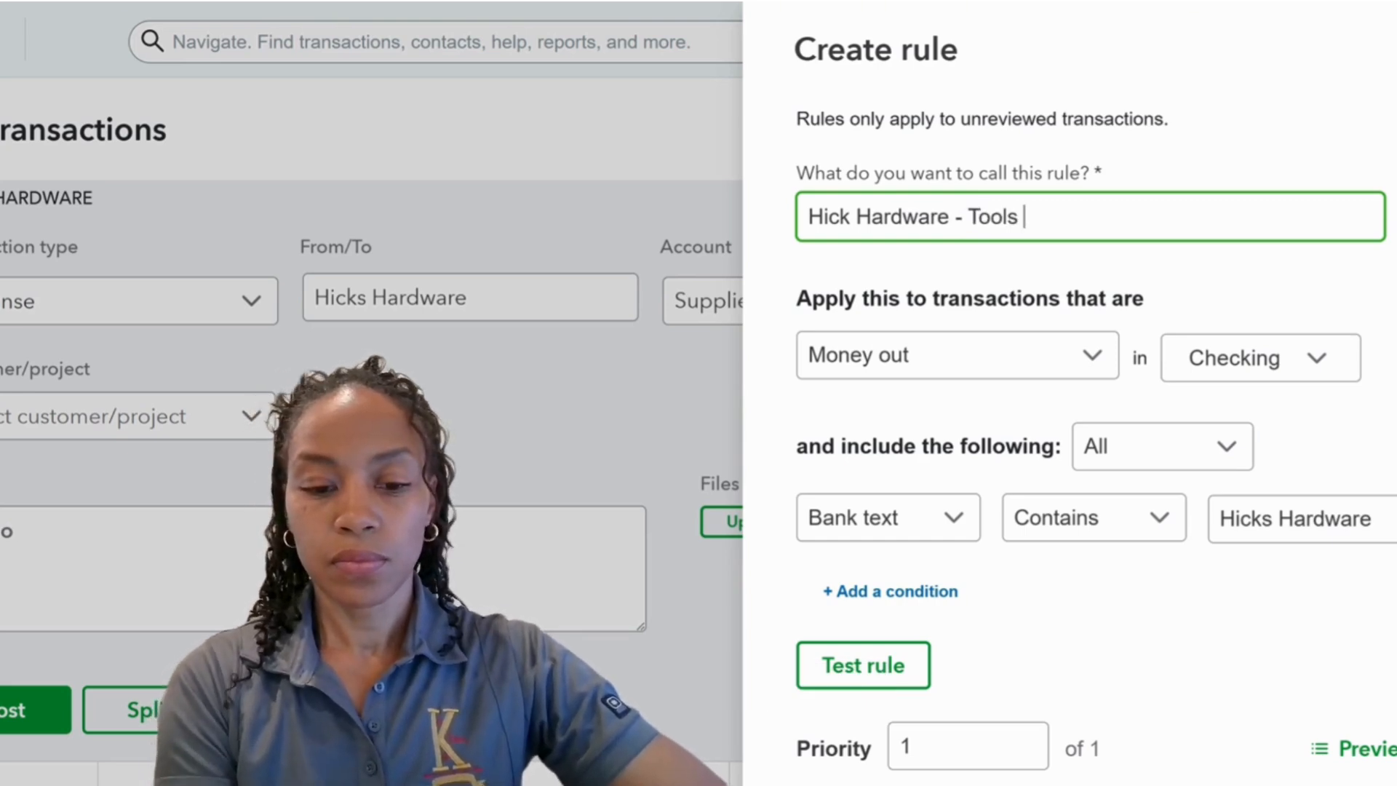
pyautogui.write('Supplies')
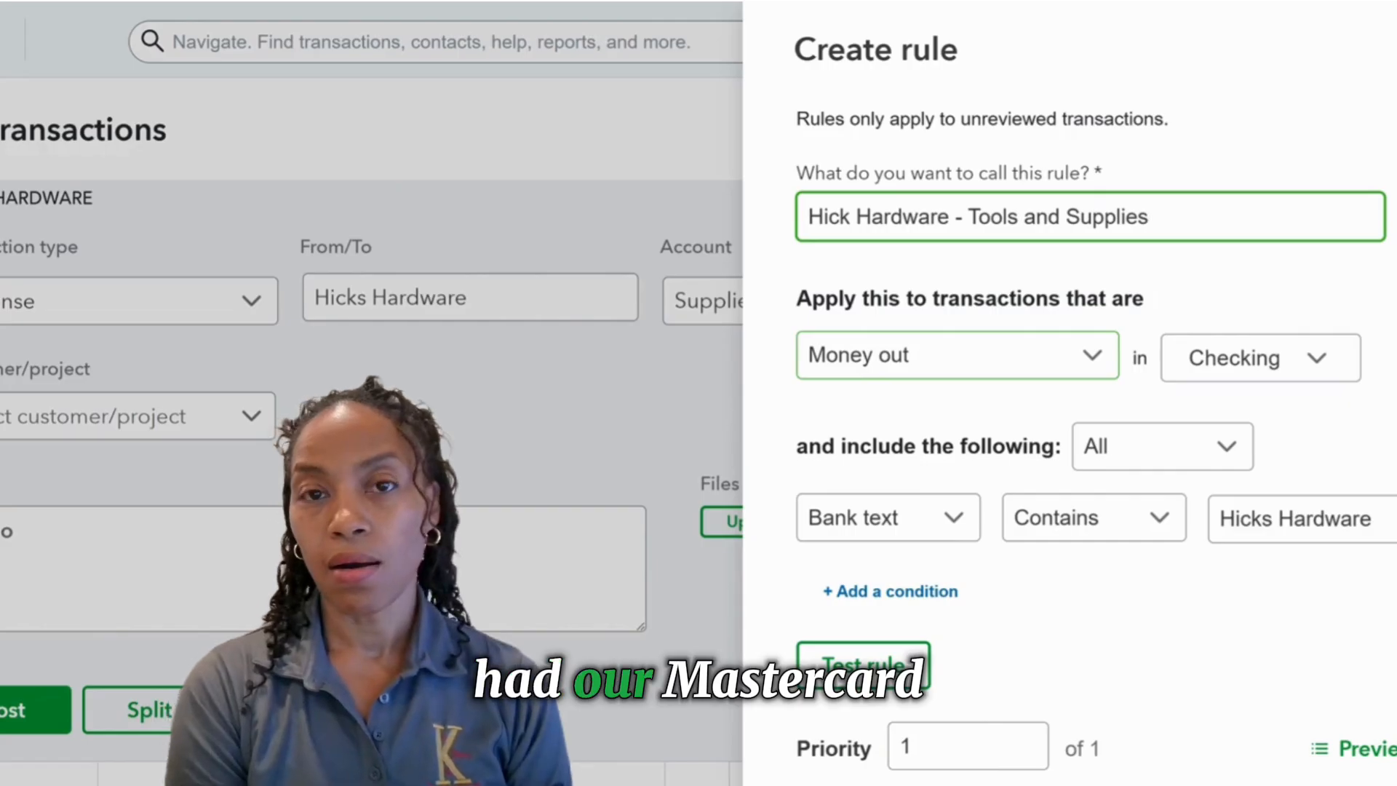
pyautogui.click(1149, 373)
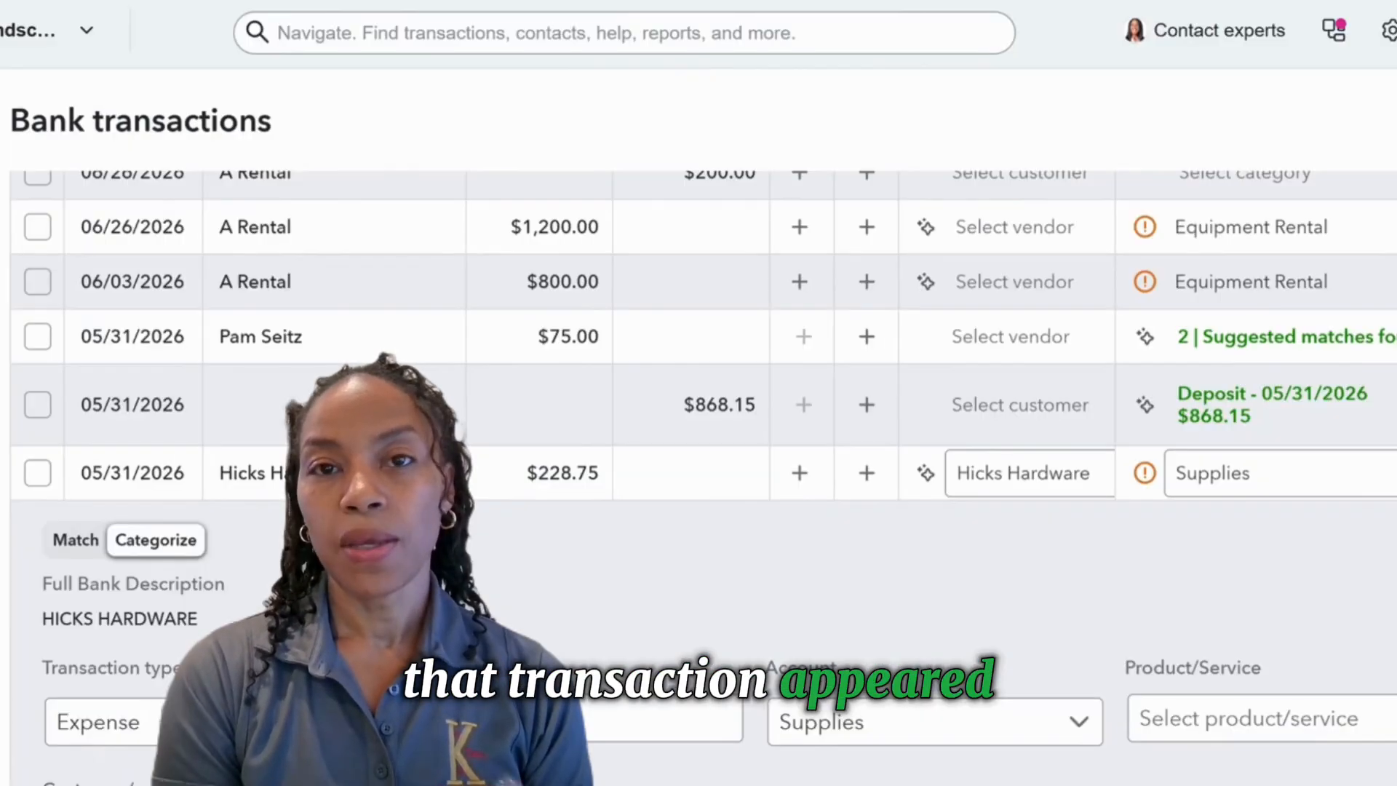
# Step: Examine the Hicks Hardware transaction's bank description and the comparison options for the rule's bank text condition
pyautogui.scroll(10, 422, 443)
pyautogui.scroll(-6, 313, 502)
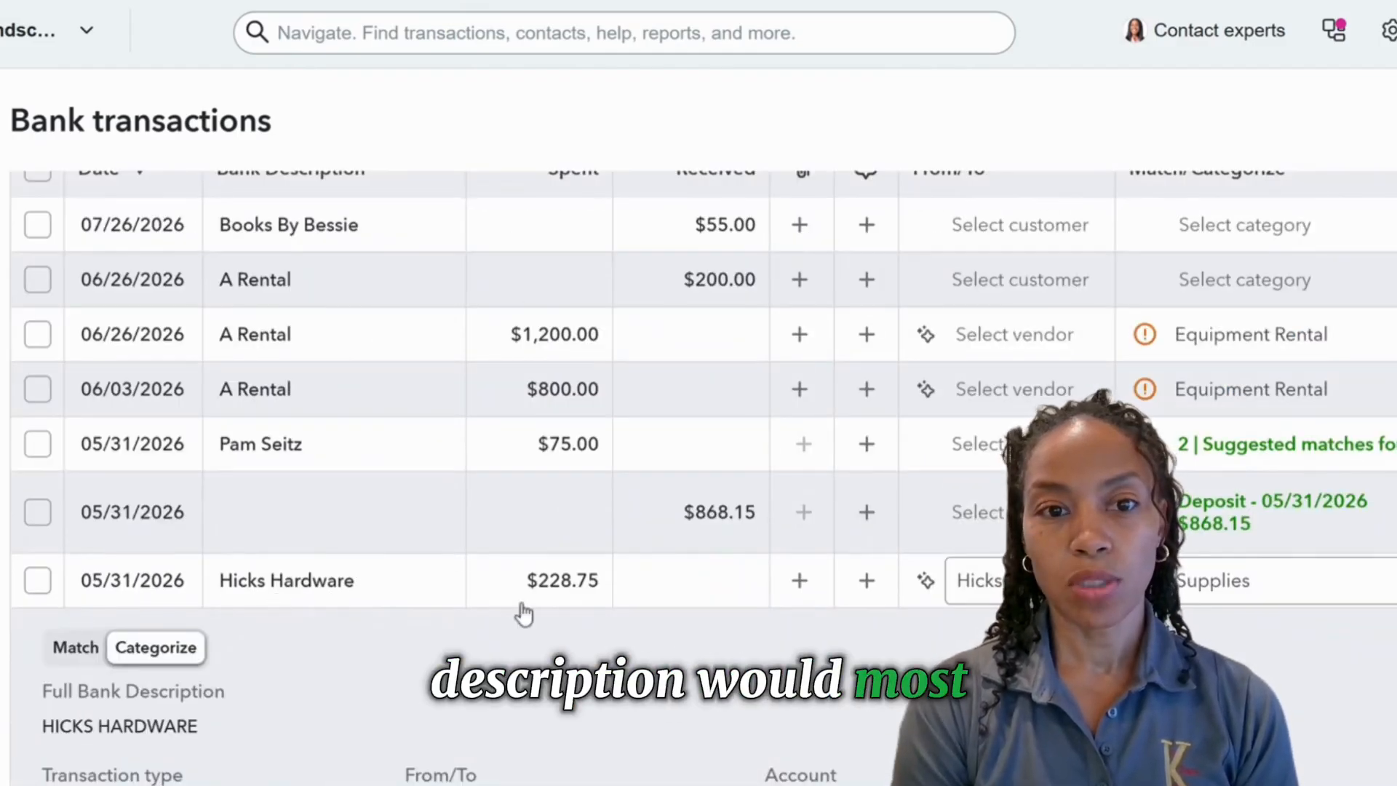
pyautogui.scroll(-3, 669, 642)
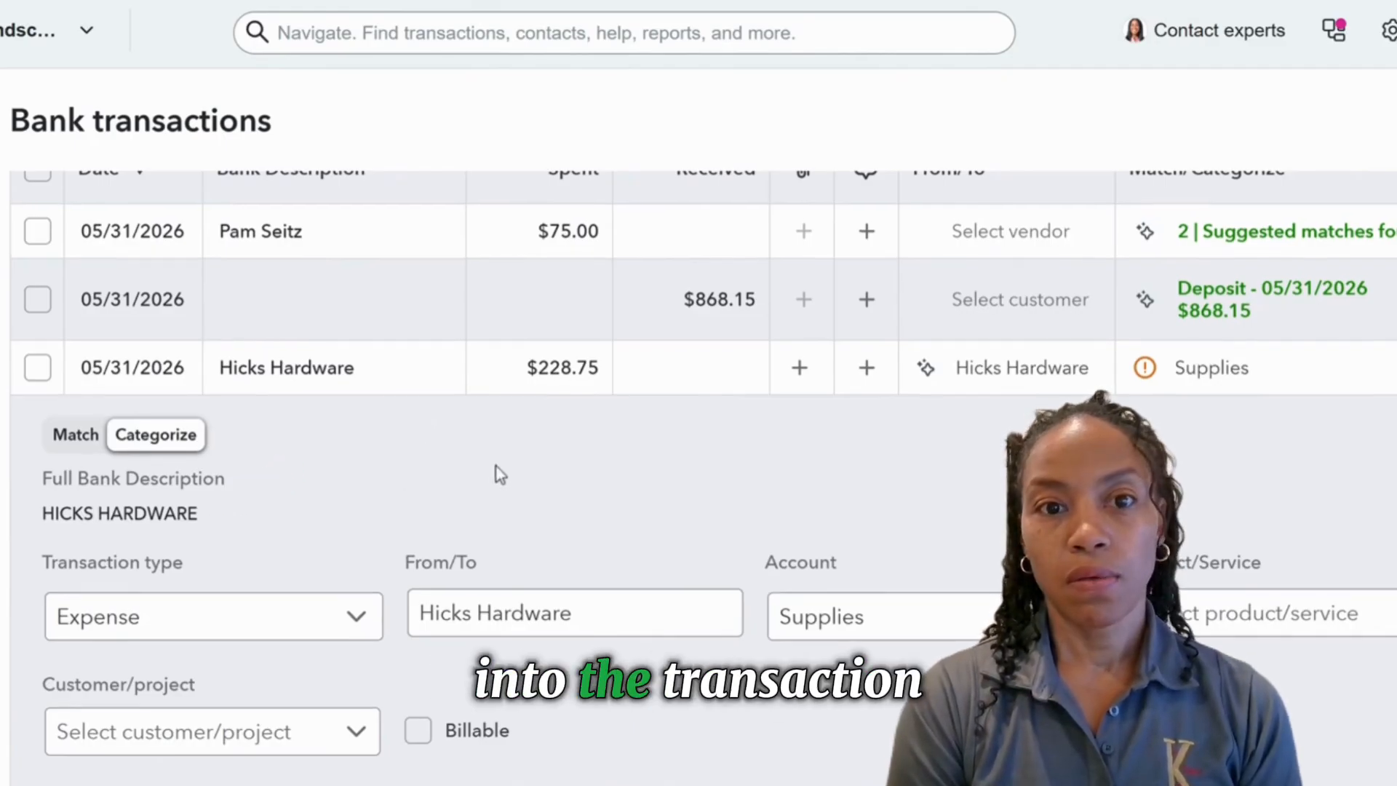
pyautogui.scroll(3, 499, 475)
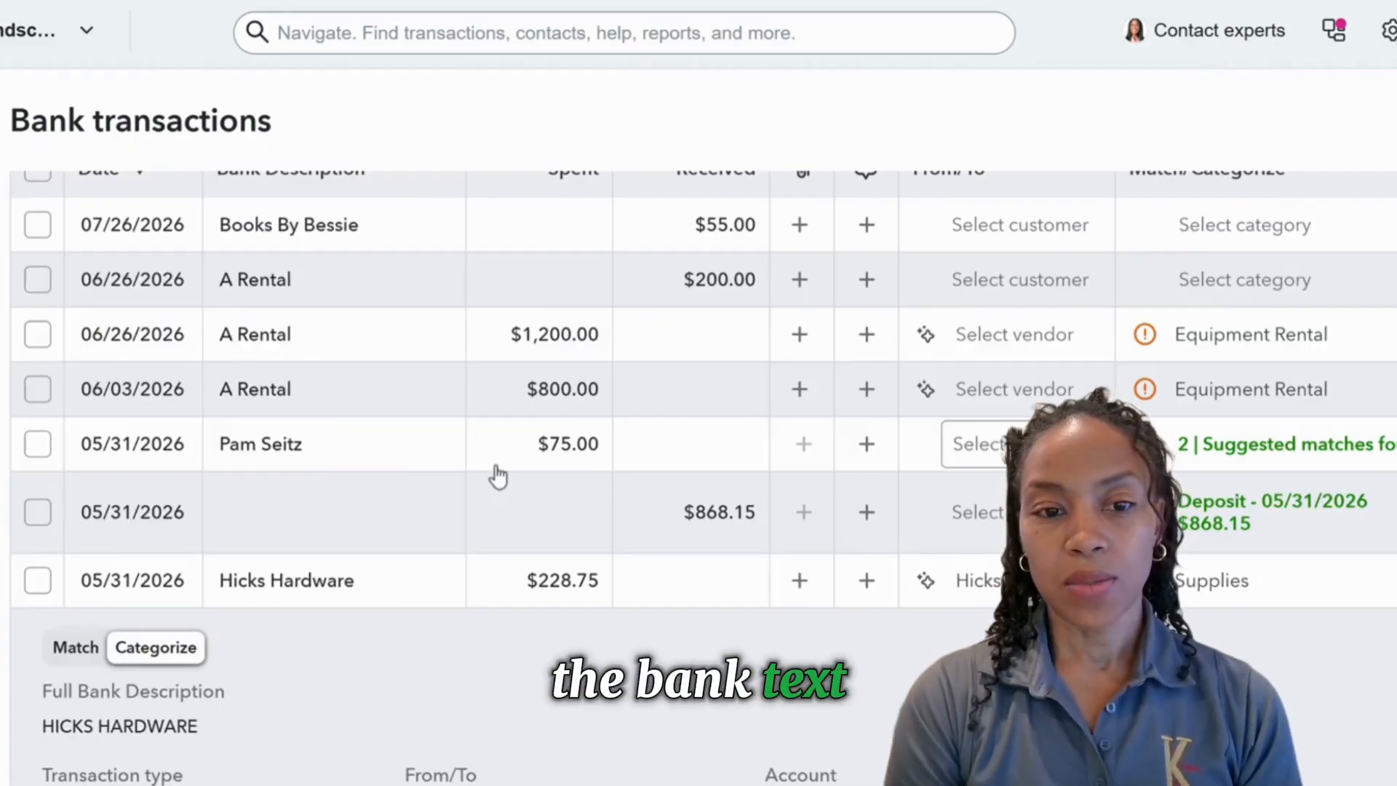
pyautogui.scroll(-6, 495, 474)
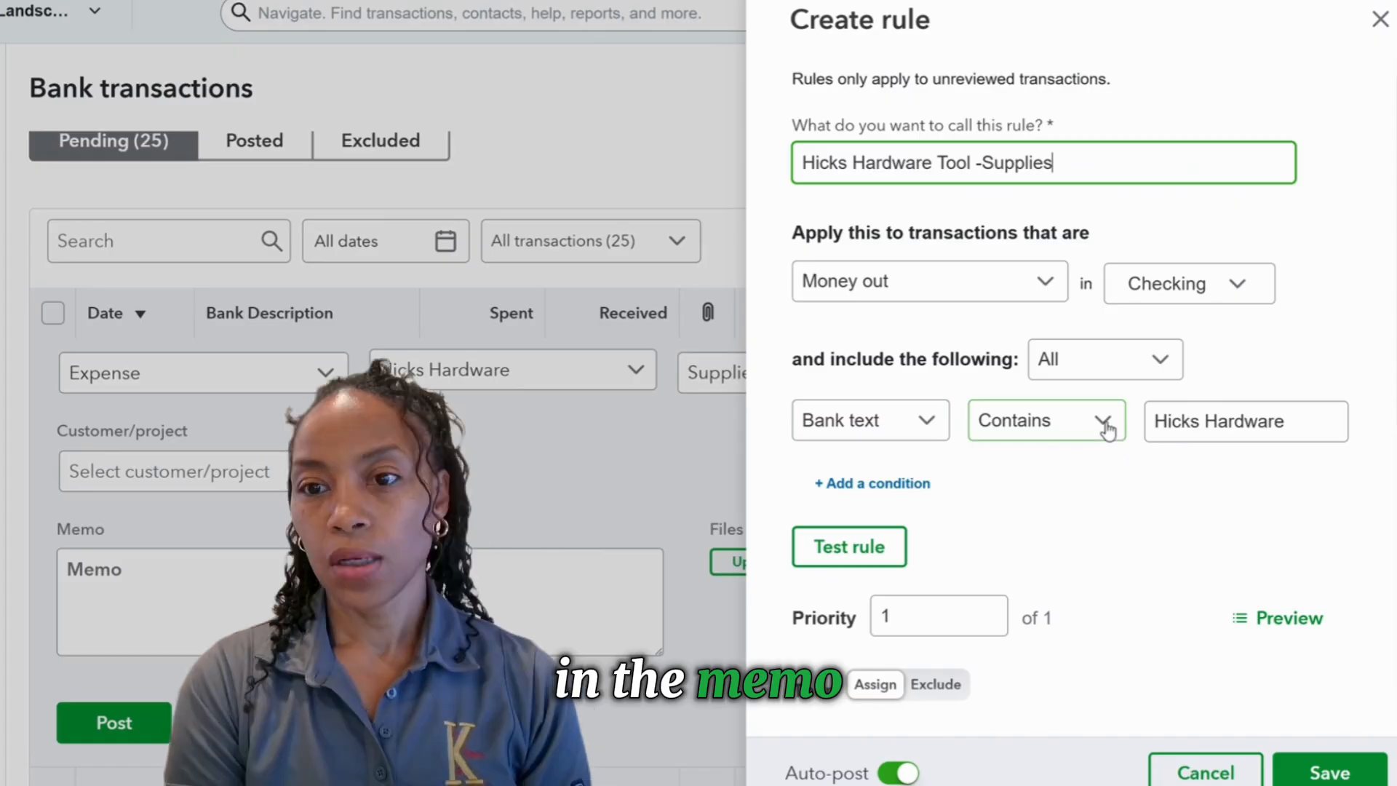
pyautogui.click(1101, 425)
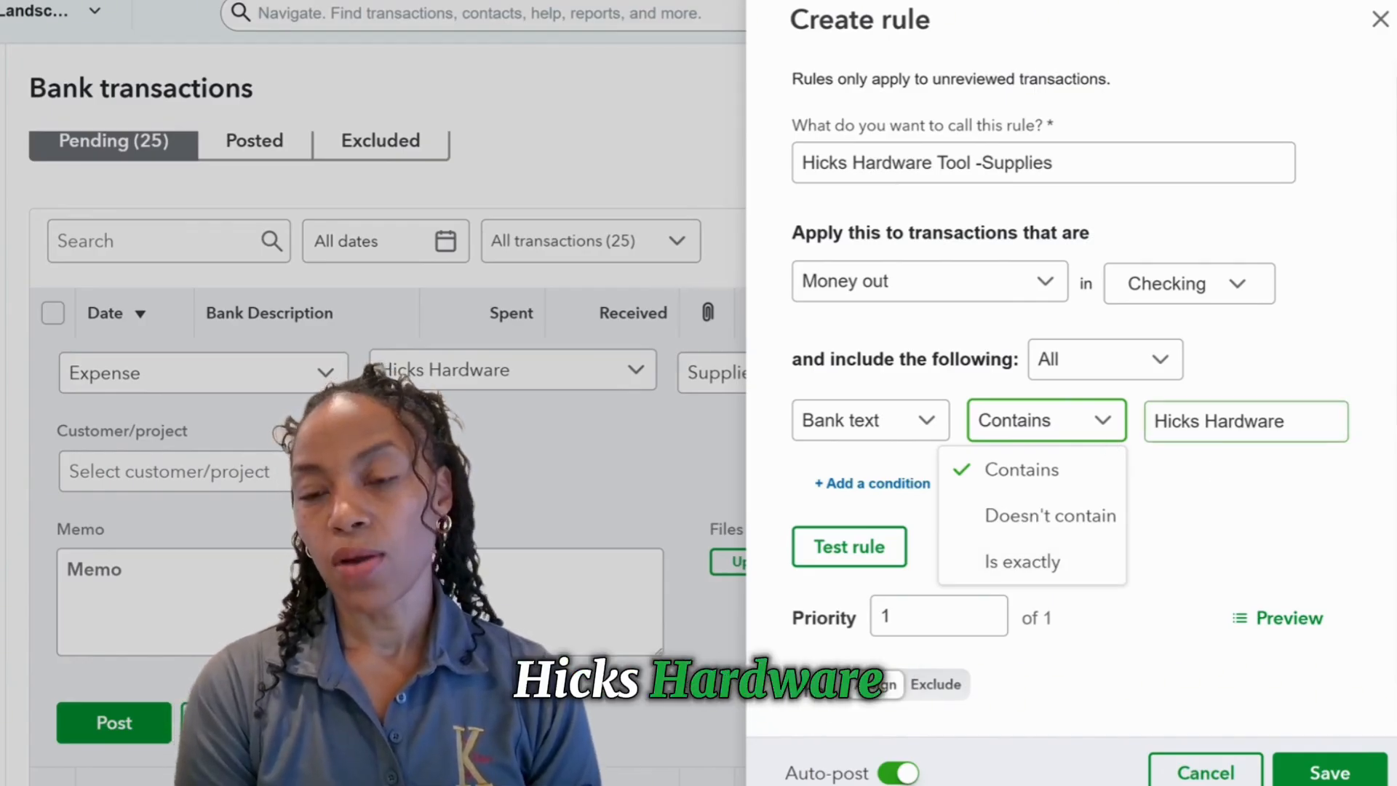
pyautogui.click(1189, 507)
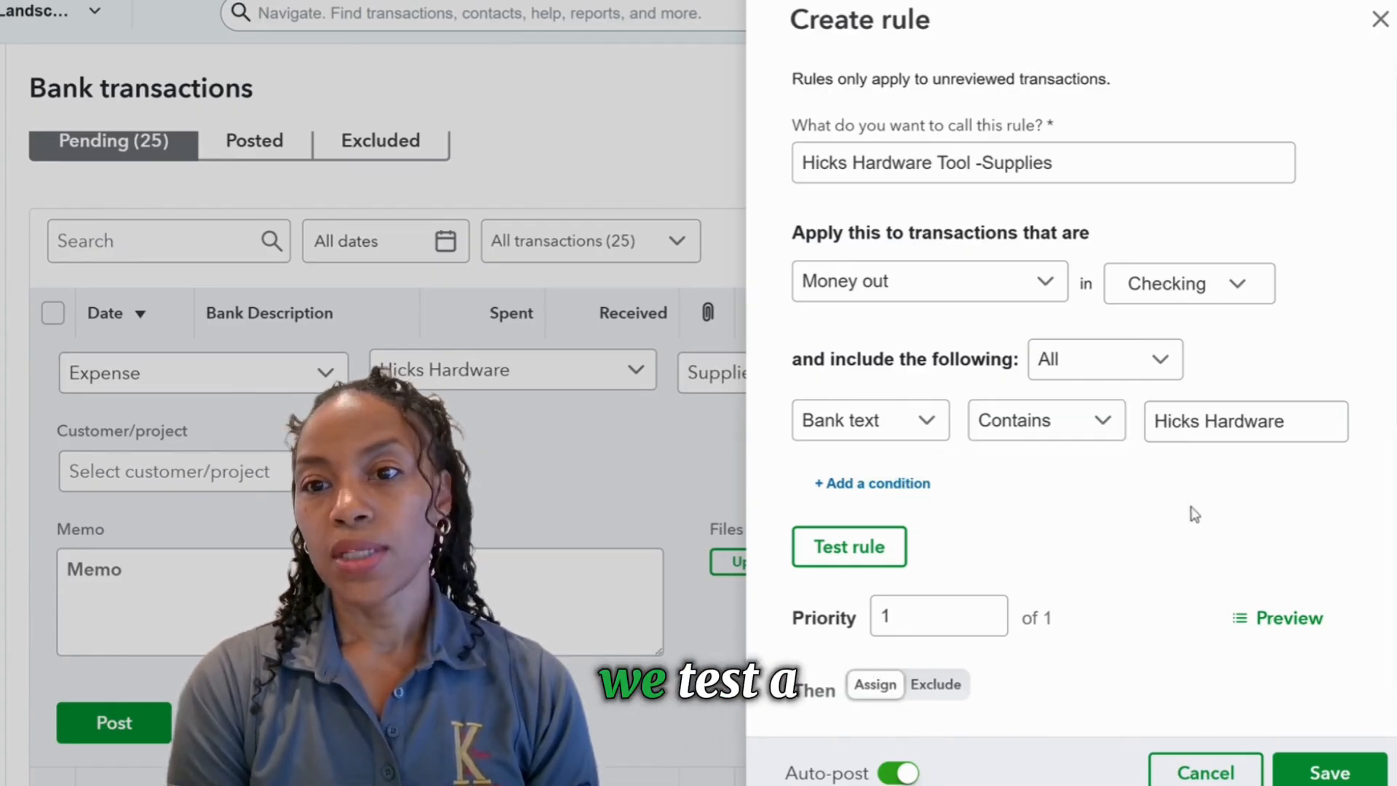
# Step: Test the Hicks Hardware rule against the pending transactions and preview its place in the priority order
pyautogui.click(893, 551)
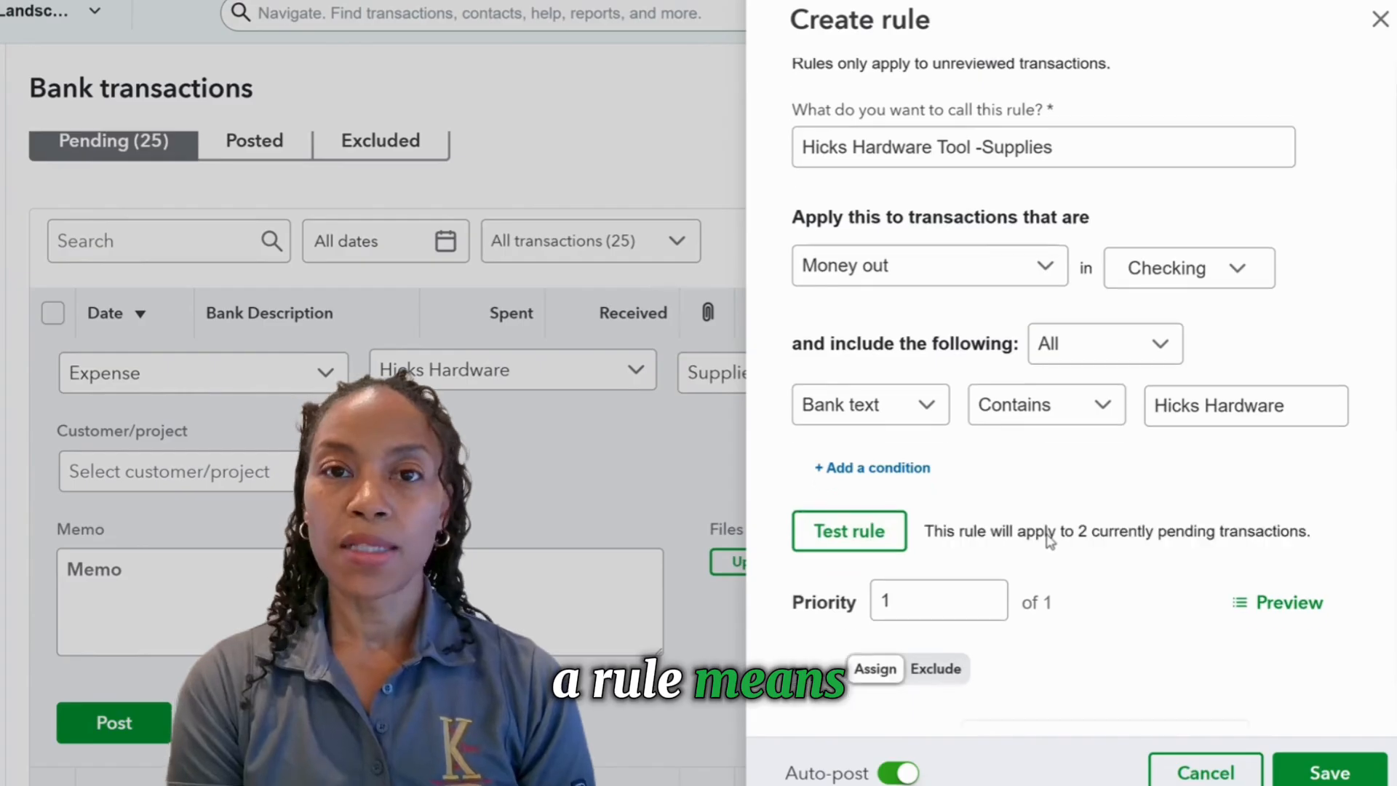
pyautogui.scroll(-2, 1047, 538)
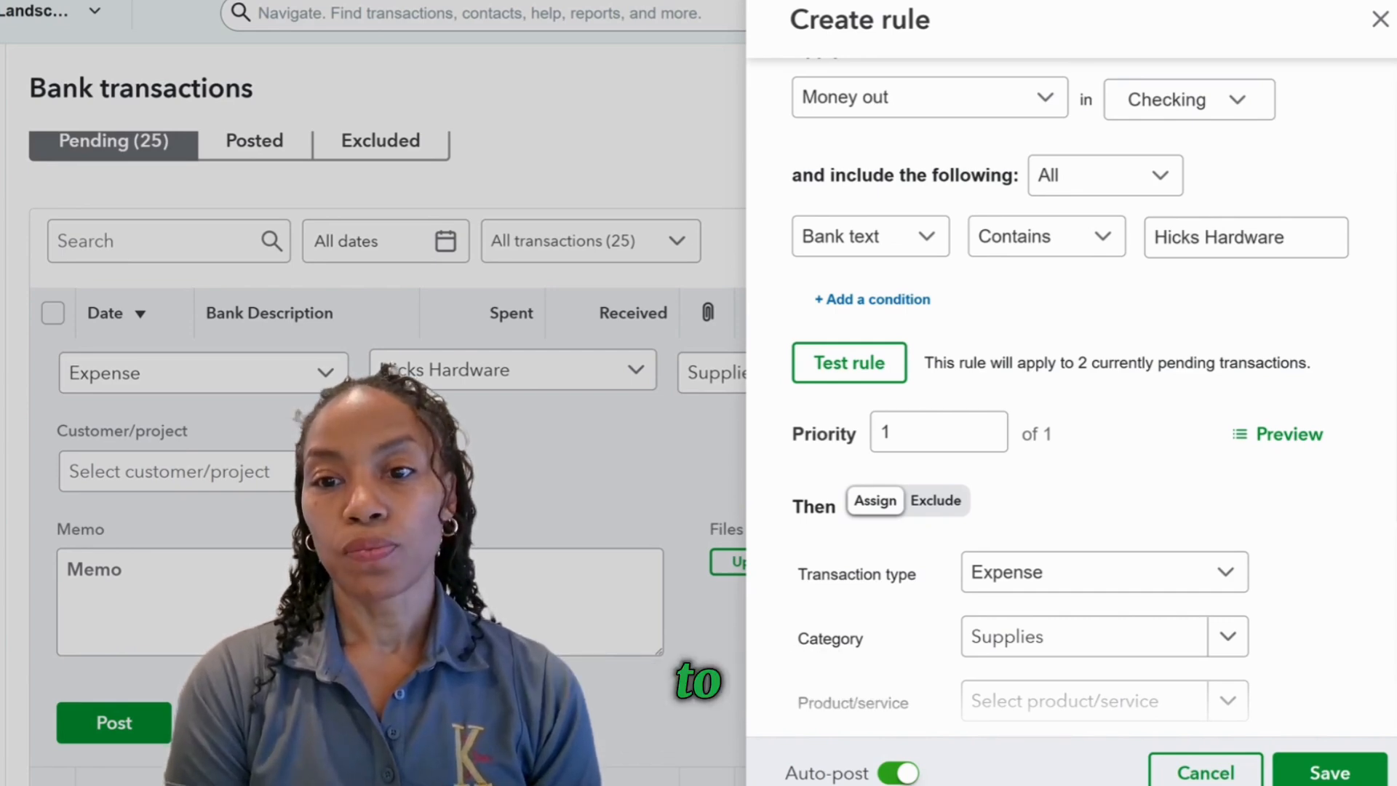
pyautogui.scroll(1, 1097, 324)
pyautogui.scroll(-3, 1269, 364)
pyautogui.click(1269, 254)
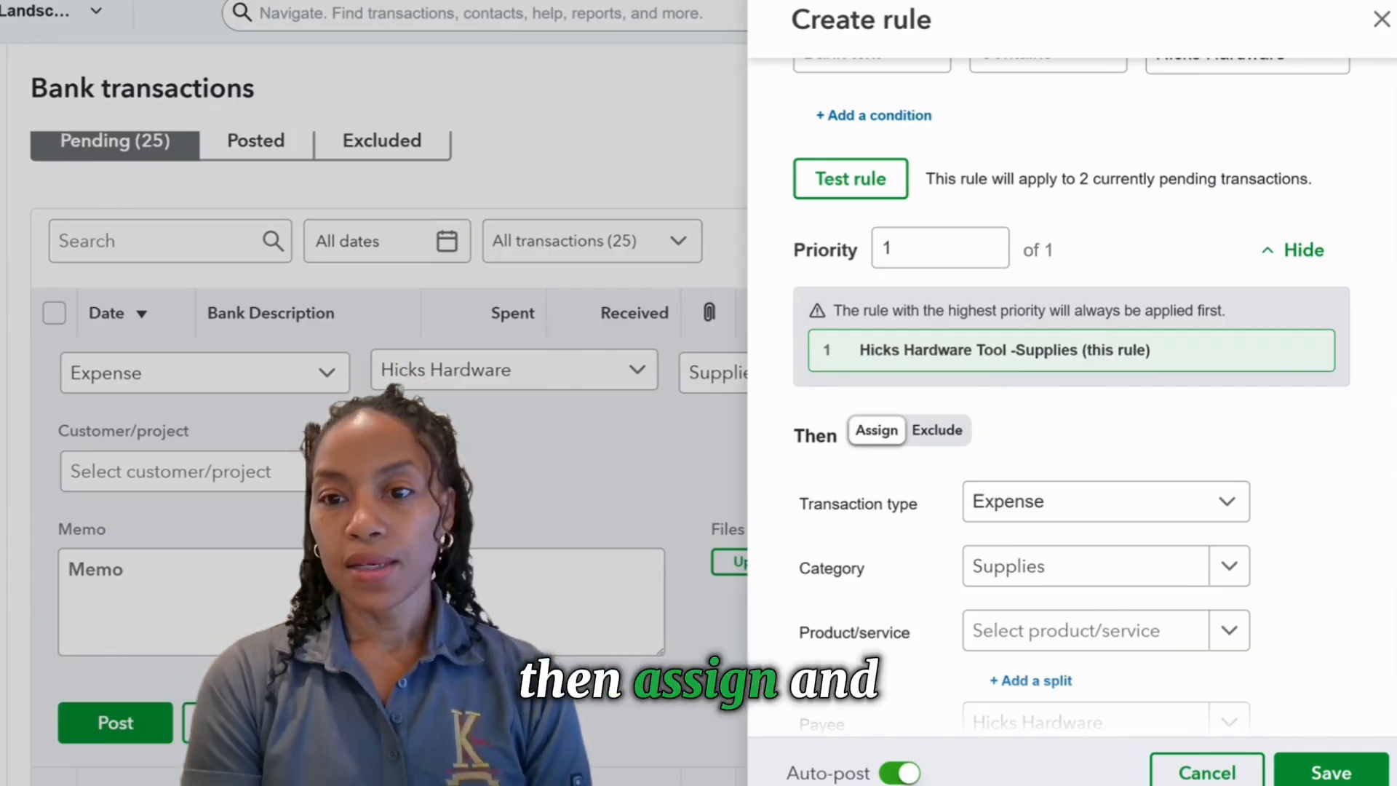
# Step: Assign the transaction type Expense and the category Supplies in the Hicks Hardware rule
pyautogui.scroll(-1, 1009, 384)
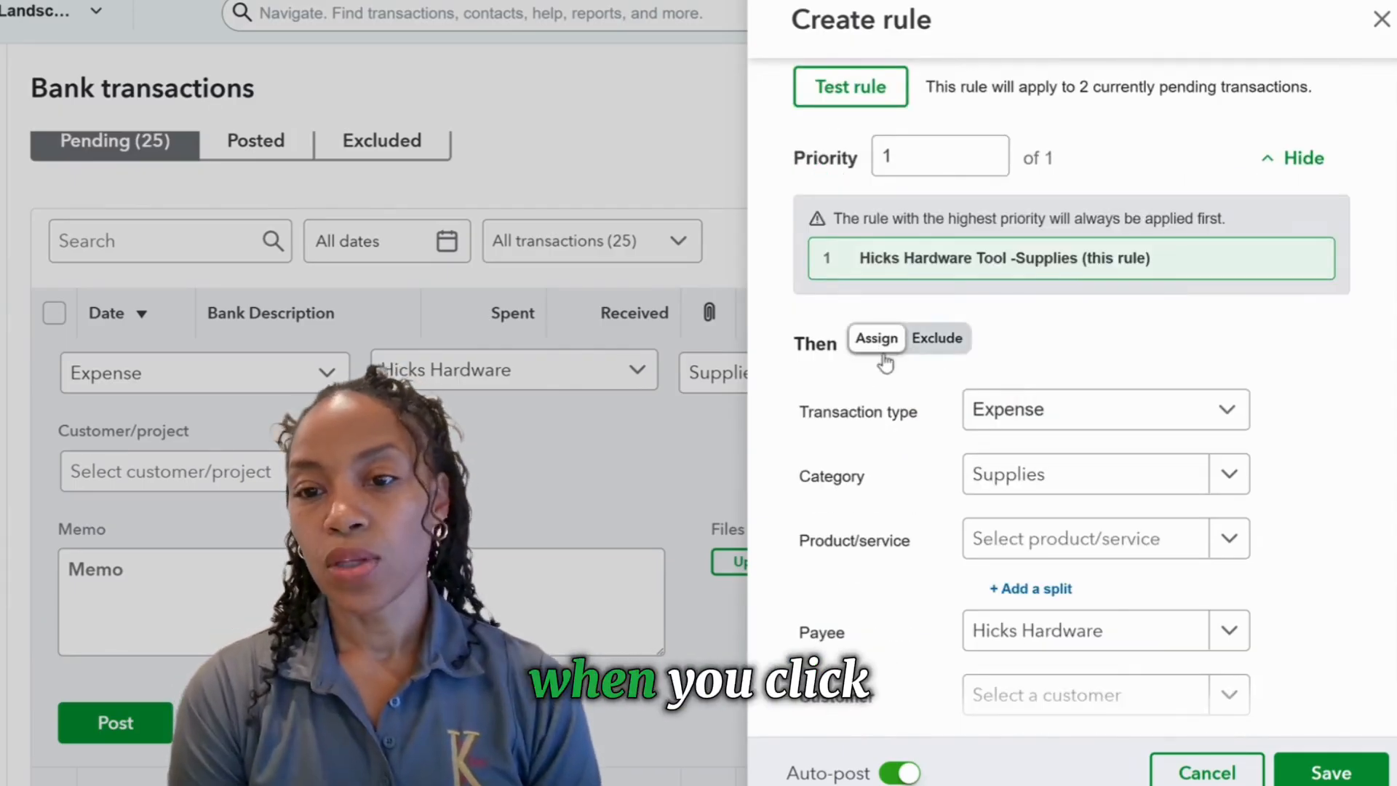
pyautogui.scroll(-2, 950, 527)
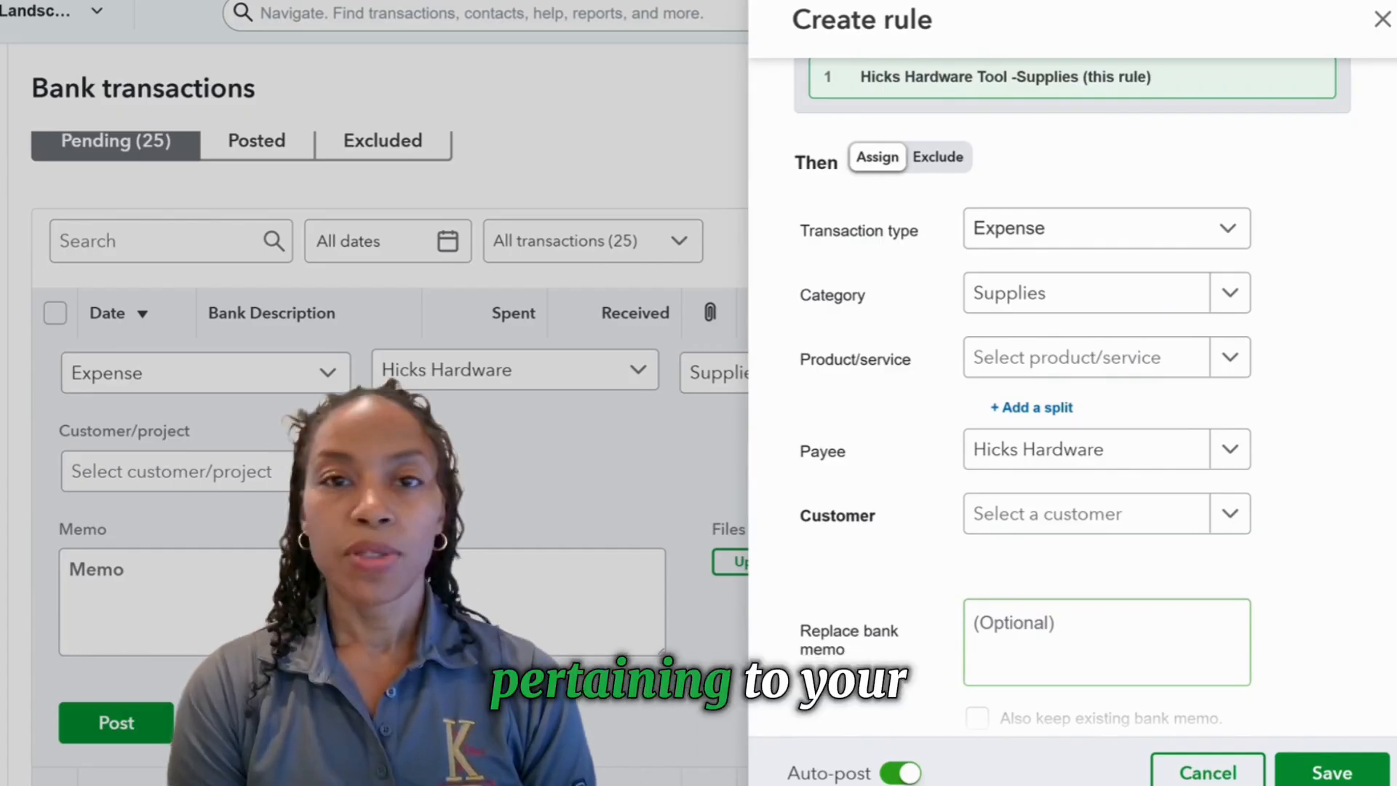
pyautogui.click(1223, 228)
pyautogui.click(1087, 281)
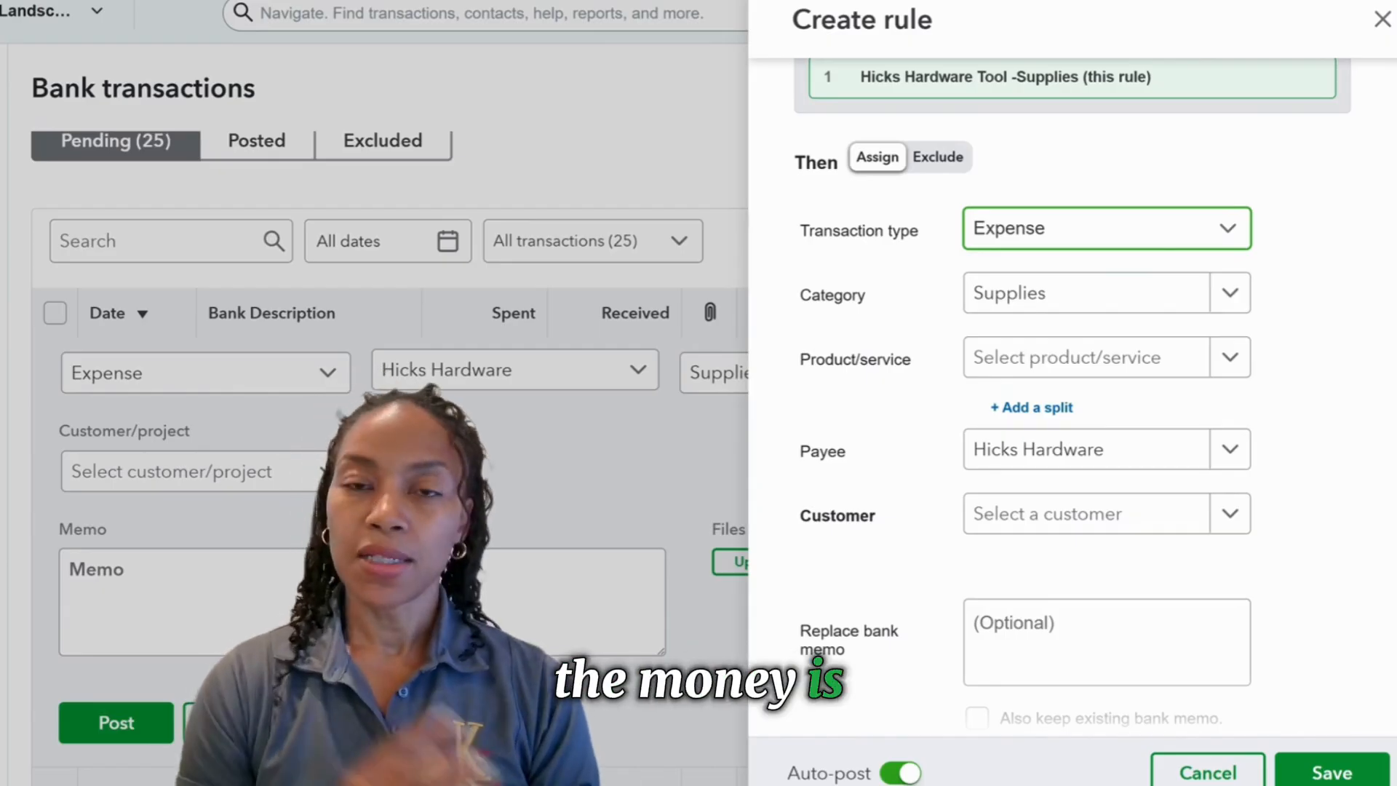
pyautogui.click(1219, 298)
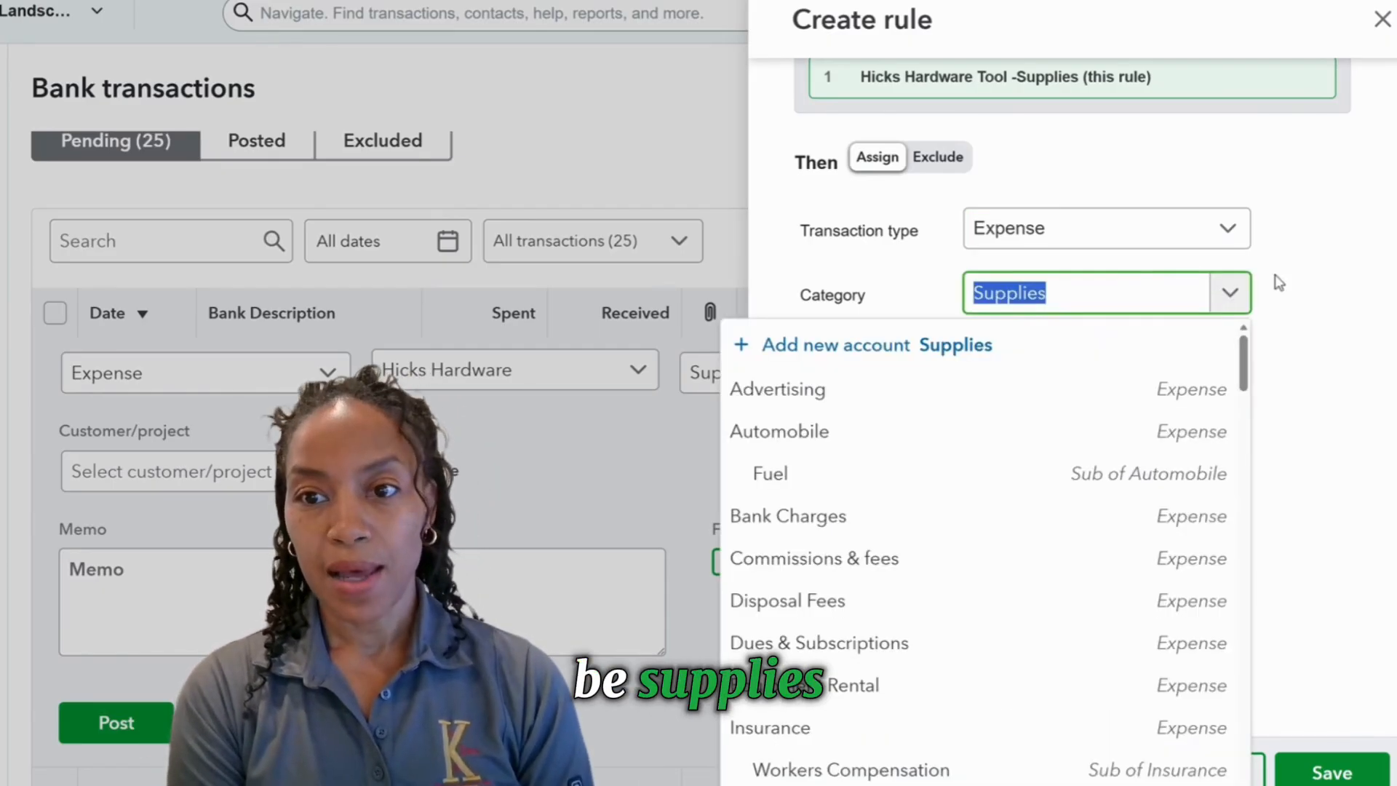
pyautogui.write('Supplies')
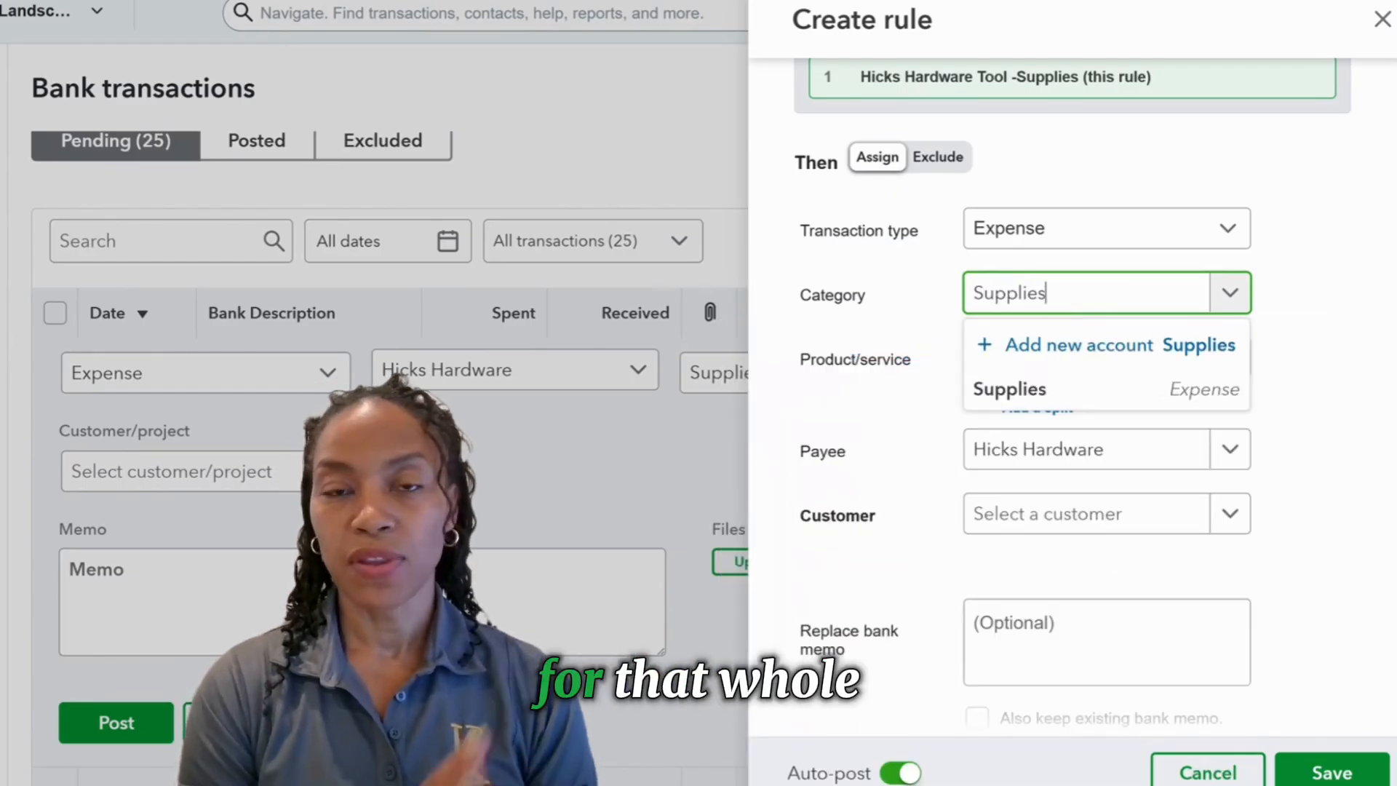
pyautogui.click(1106, 394)
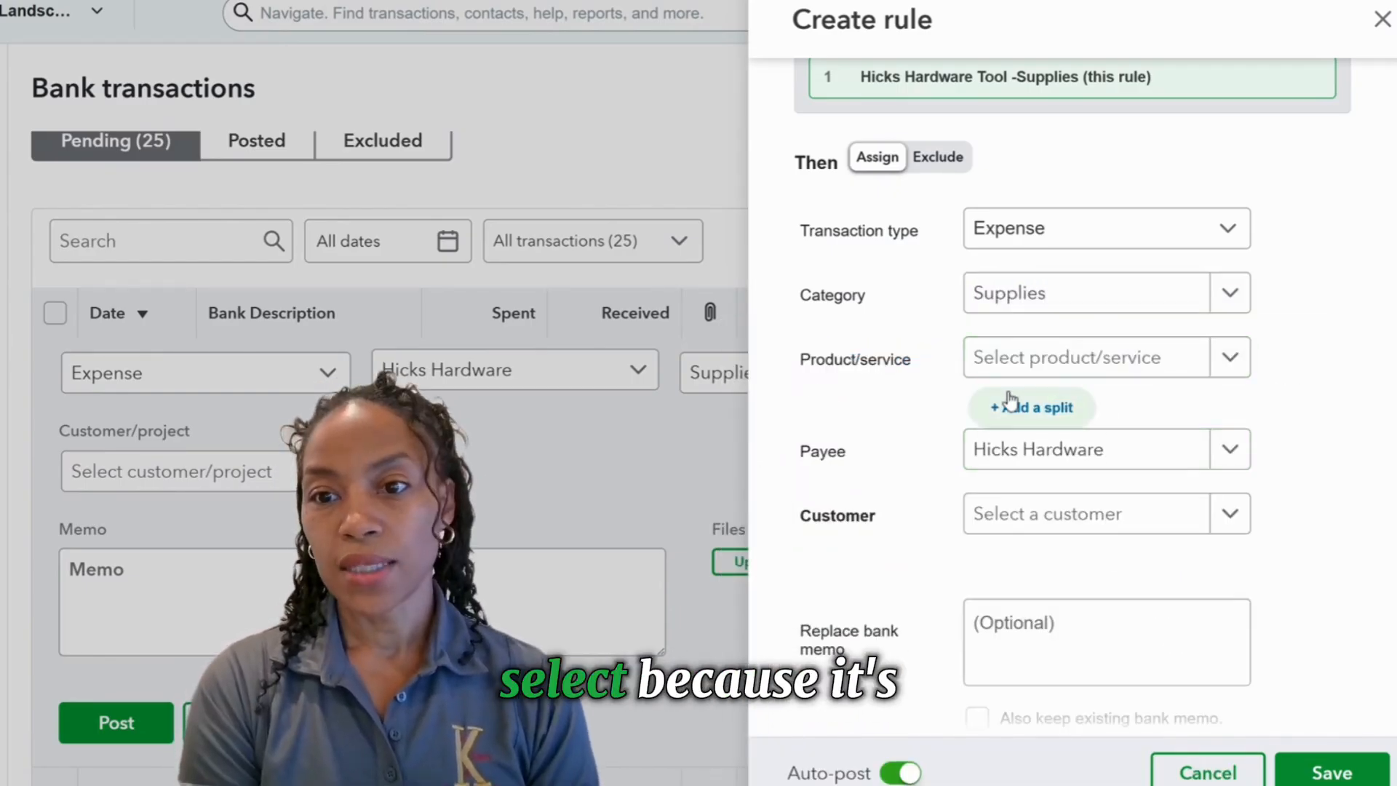
# Step: Look through the product/service and customer choices available for the Hicks Hardware rule without selecting any
pyautogui.click(1228, 357)
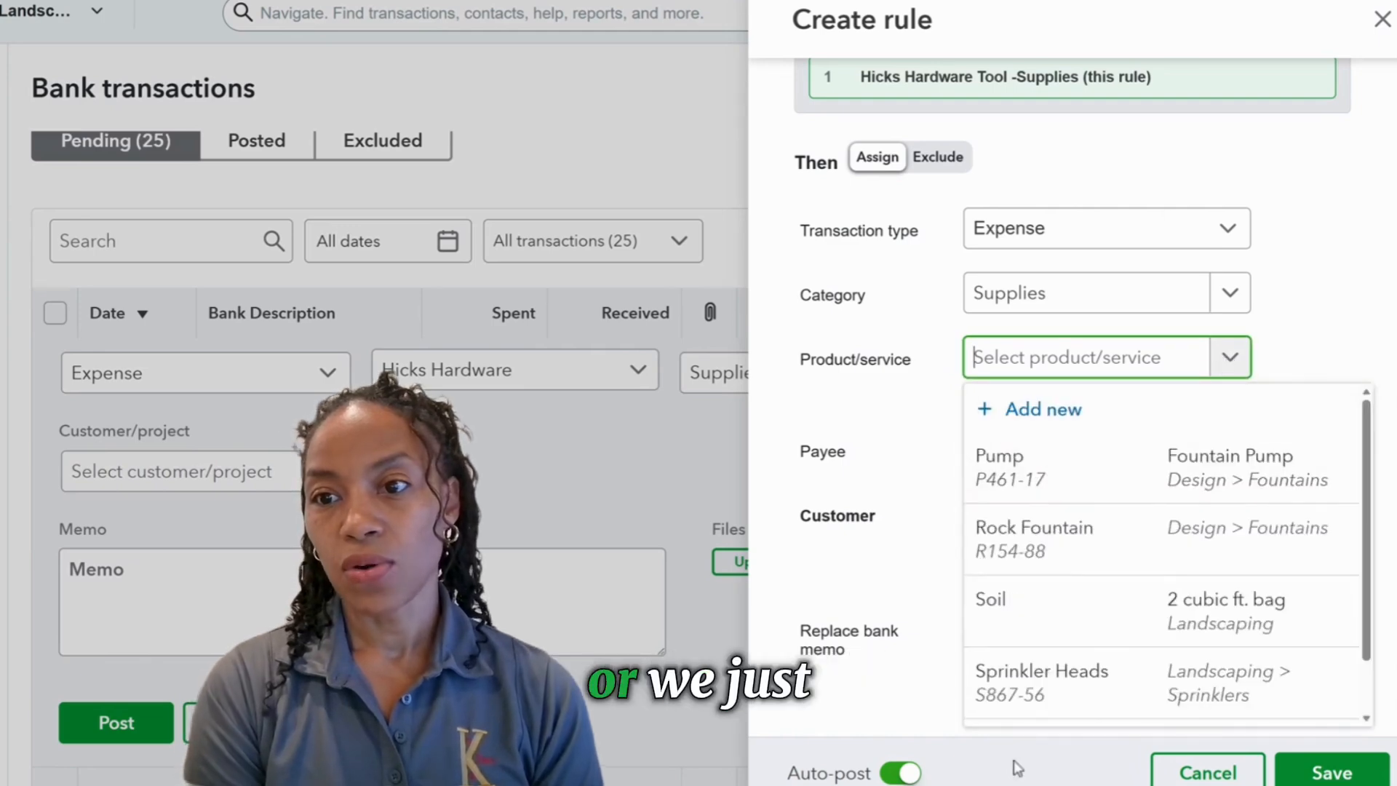
pyautogui.click(1287, 357)
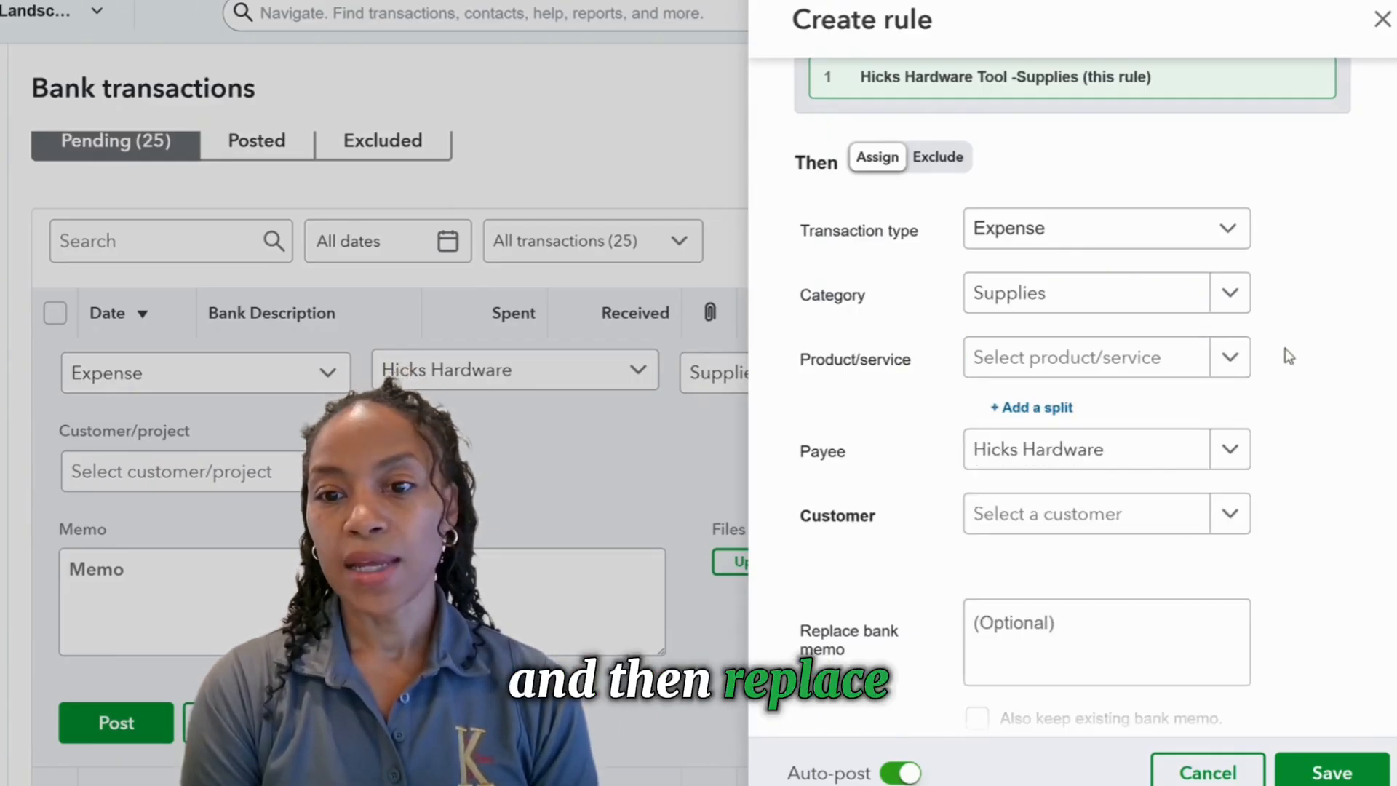
pyautogui.scroll(-1, 1138, 465)
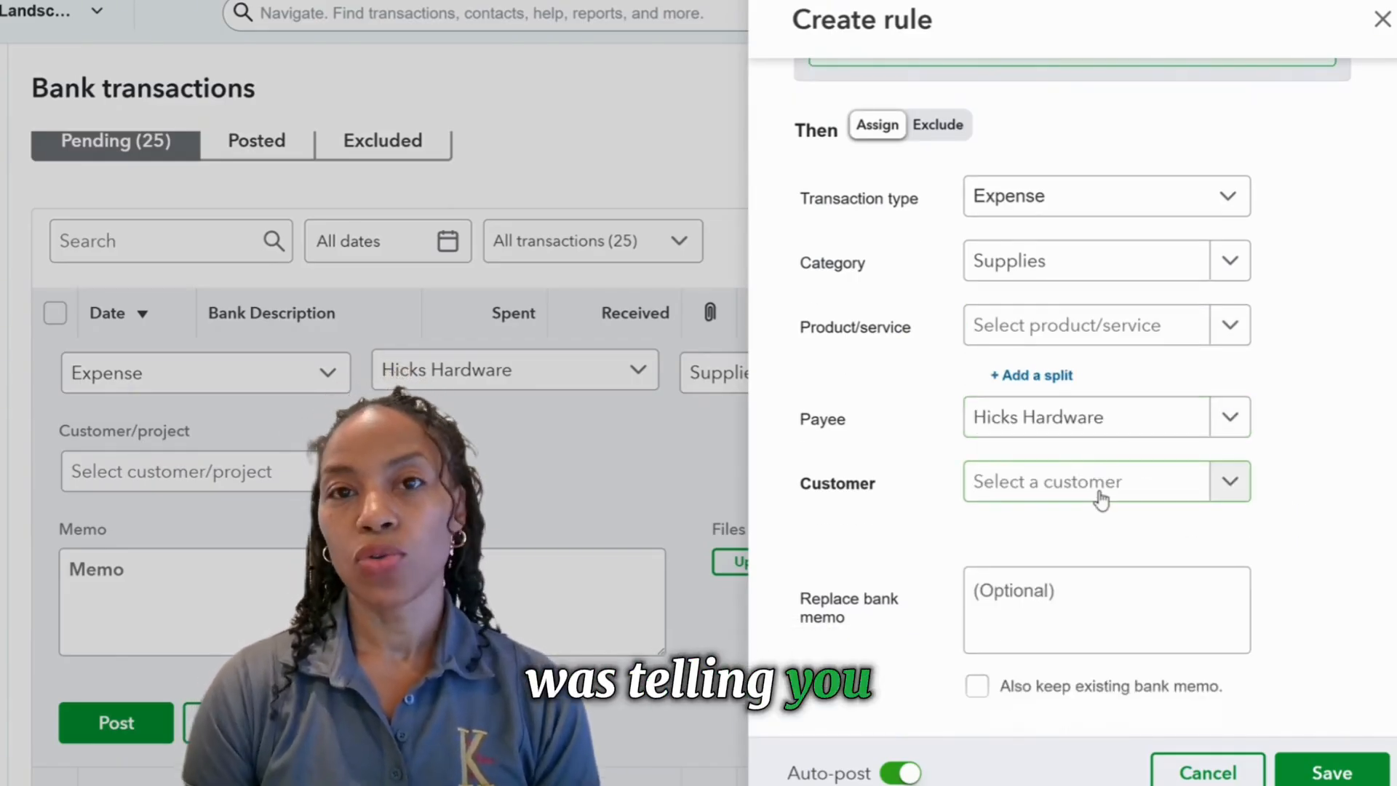
pyautogui.click(1232, 483)
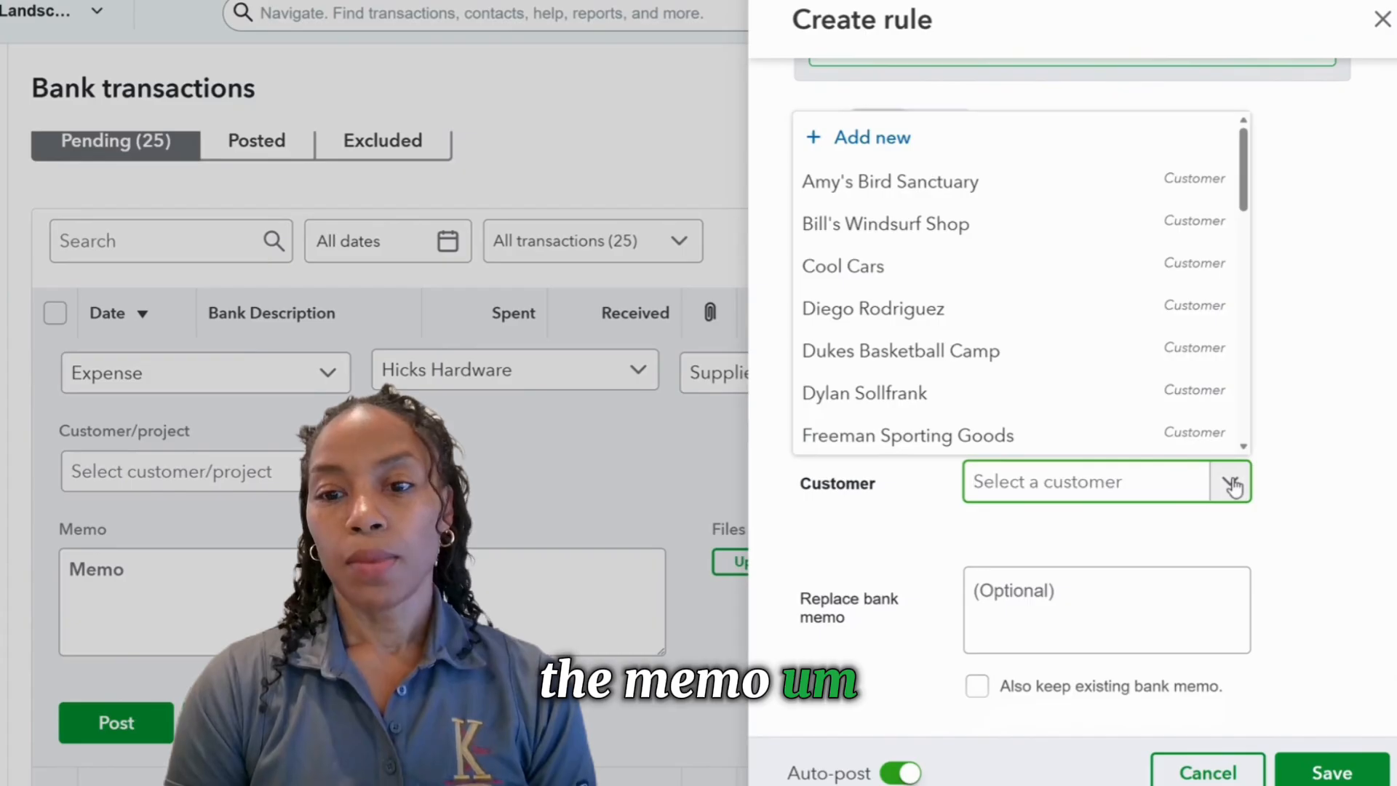
pyautogui.click(1231, 483)
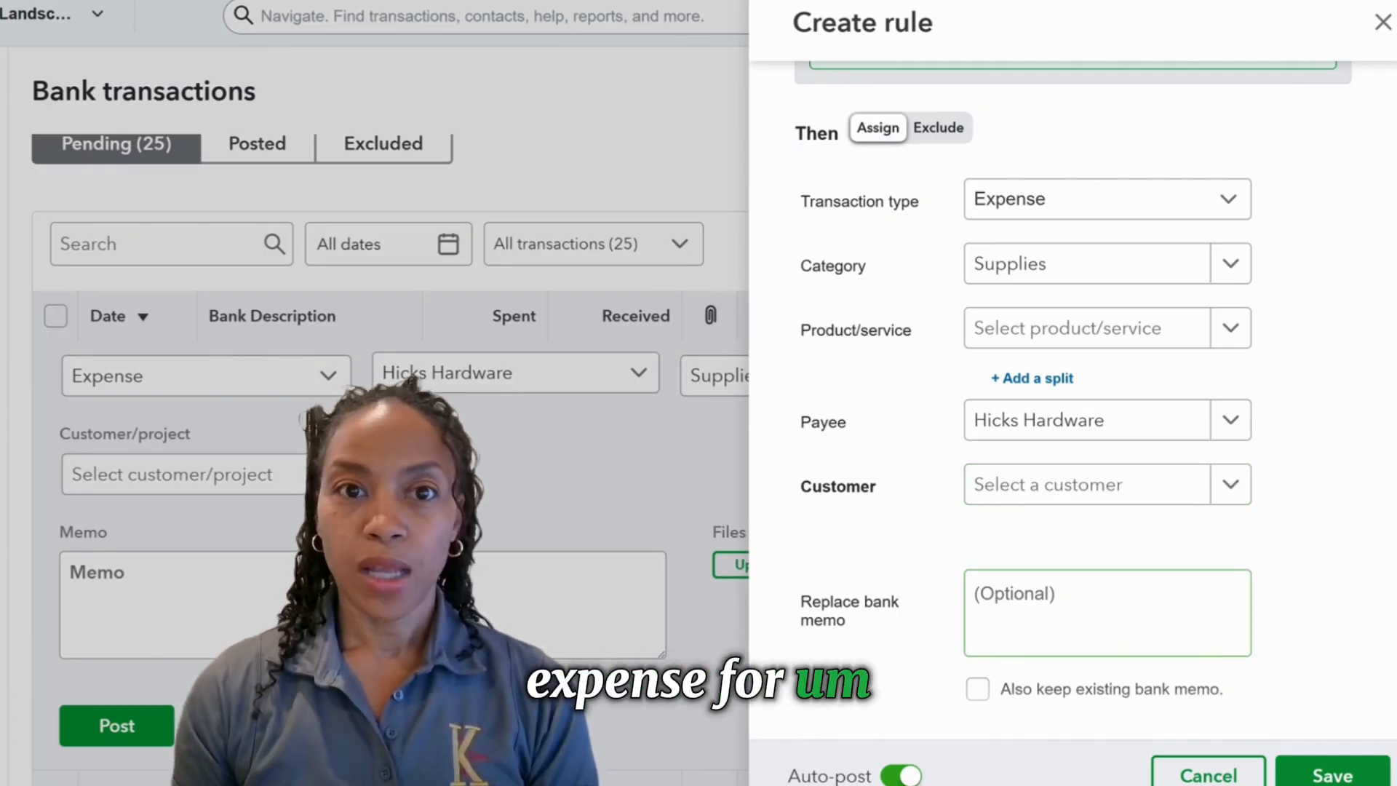
# Step: Set the rule to also keep the existing bank memo, turn off auto-posting, and save it
pyautogui.click(1107, 613)
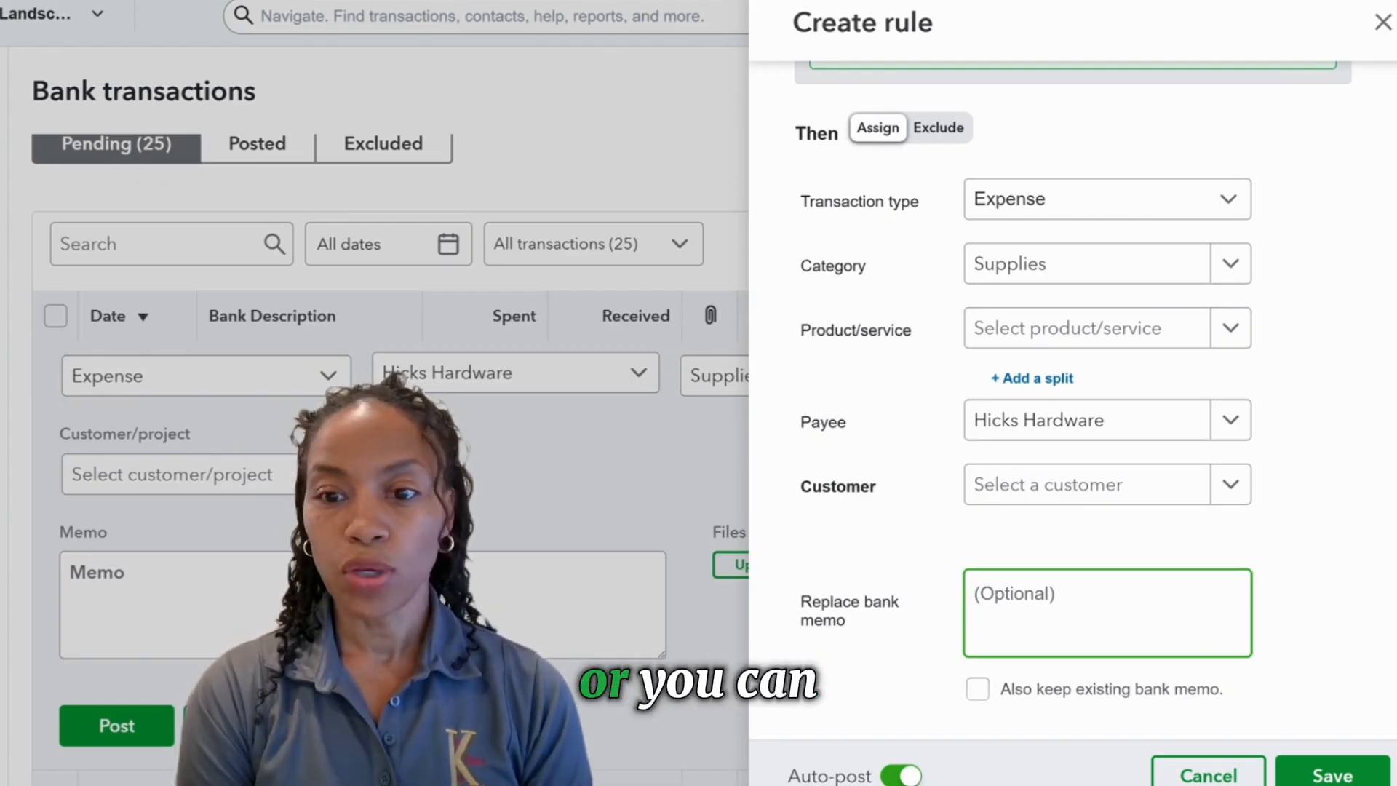
pyautogui.click(977, 688)
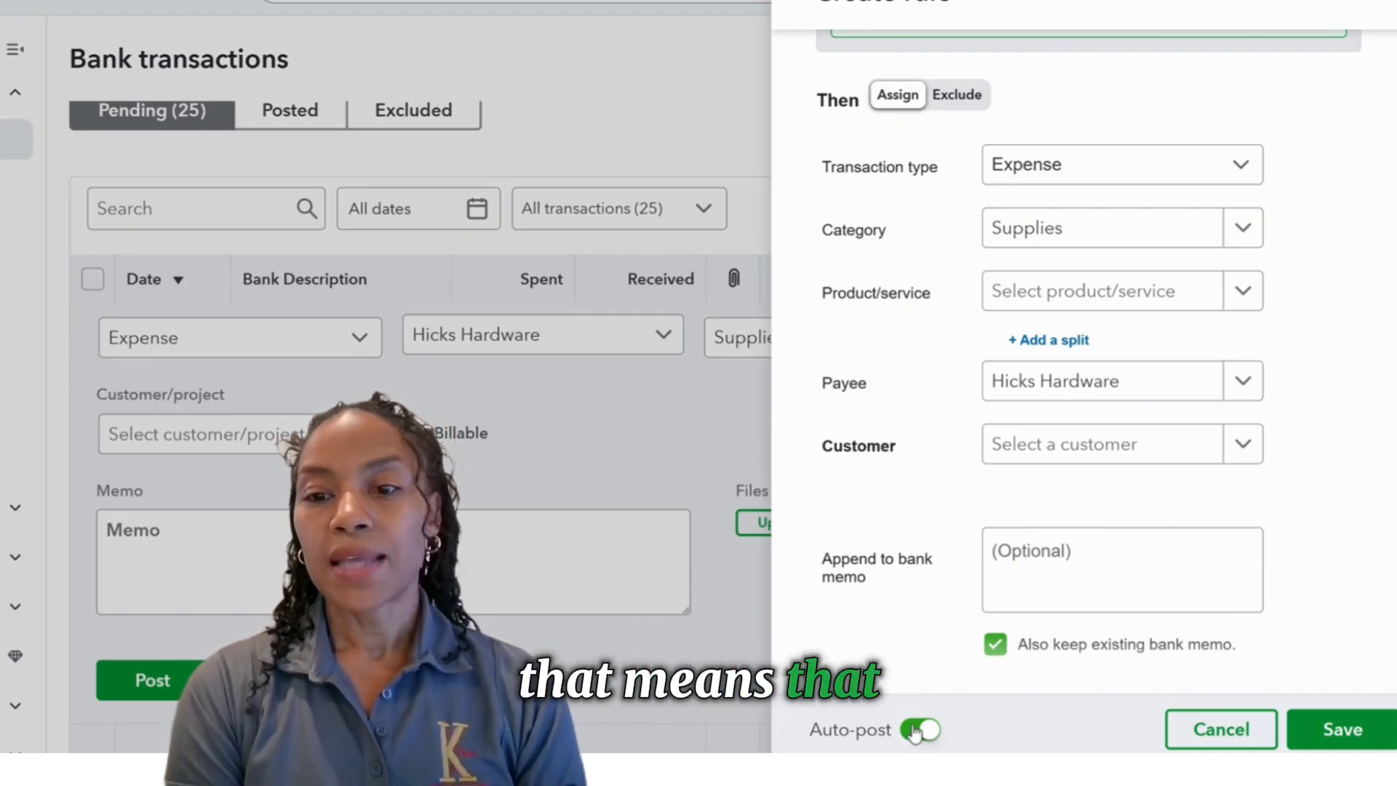
pyautogui.click(916, 730)
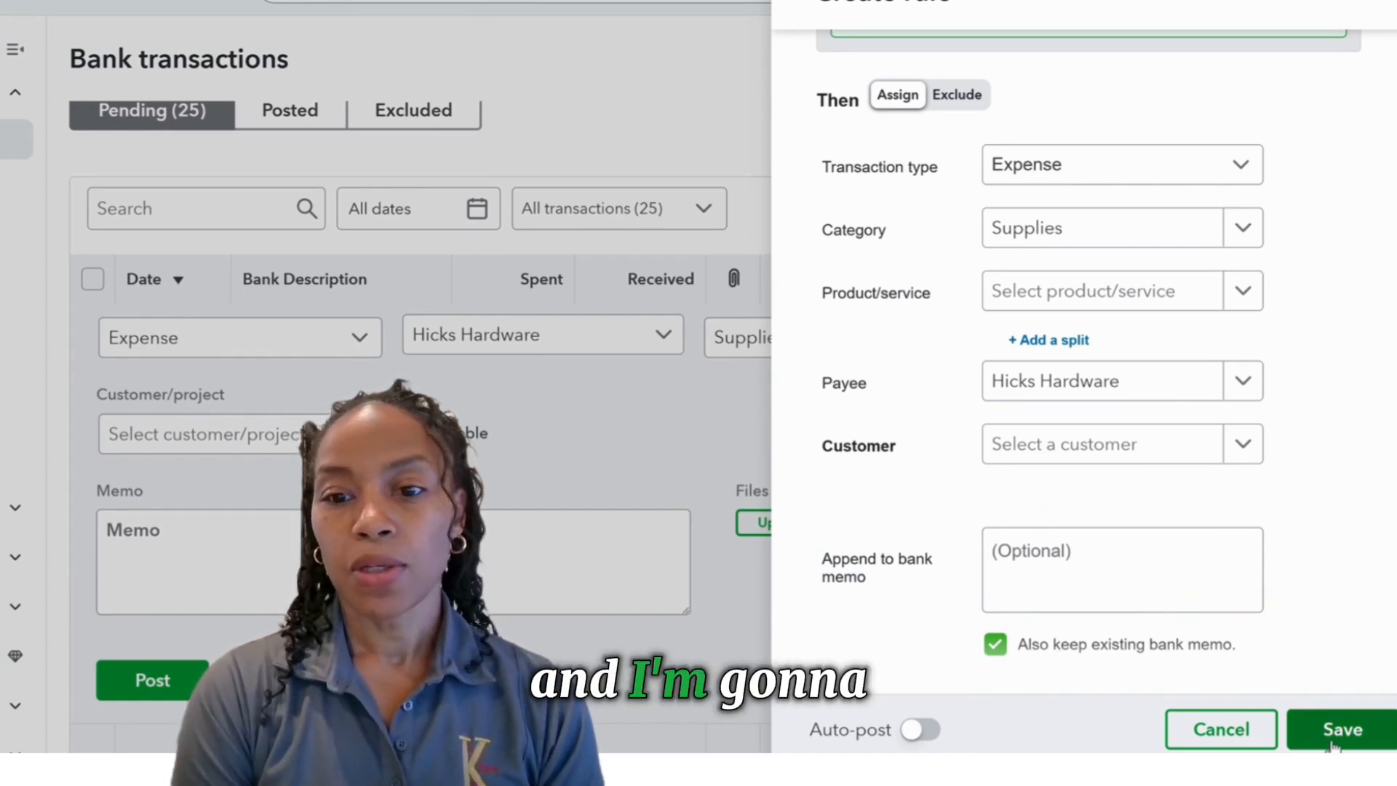
pyautogui.click(1338, 740)
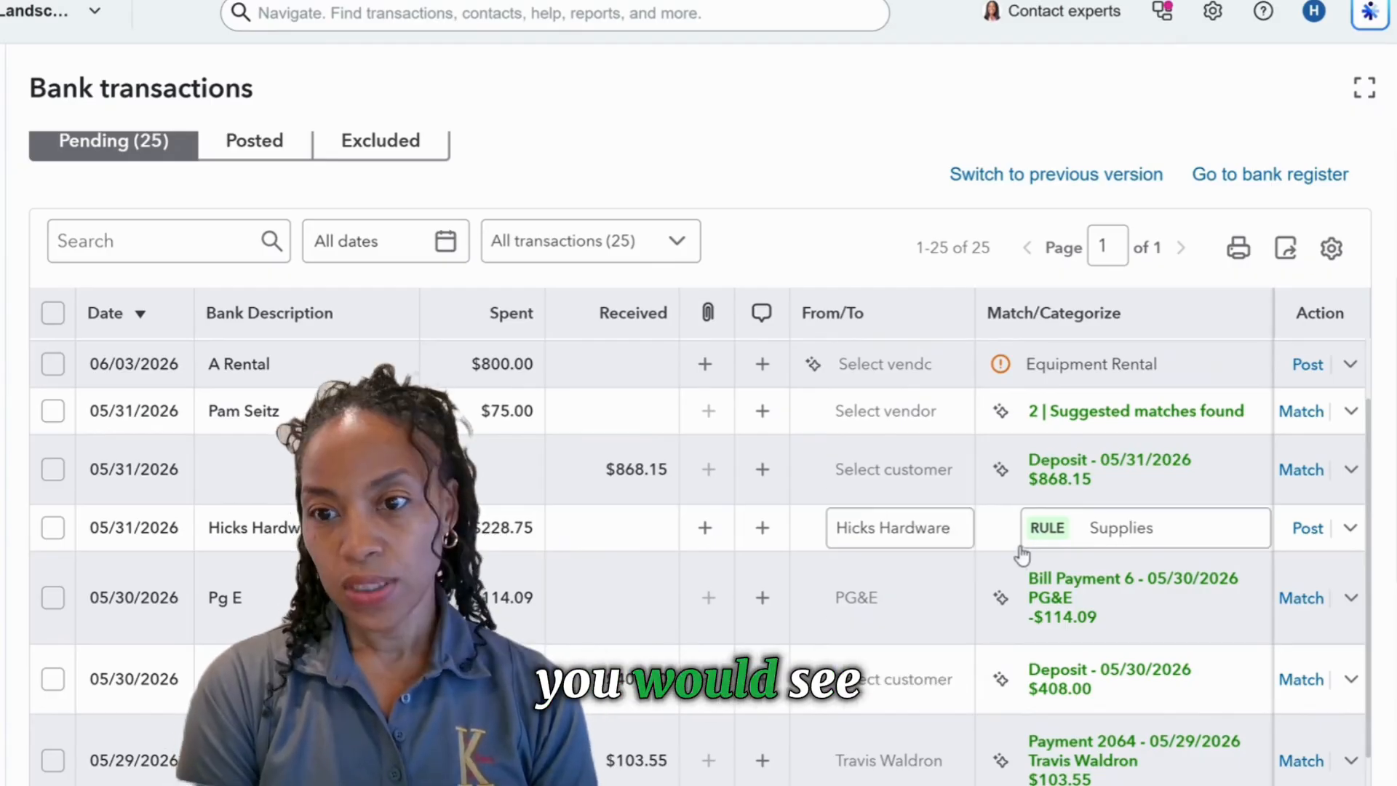
# Step: Expand the pending 05/31/2026 Hicks Hardware transaction and open its applied rule for editing
pyautogui.moveTo(1045, 539)
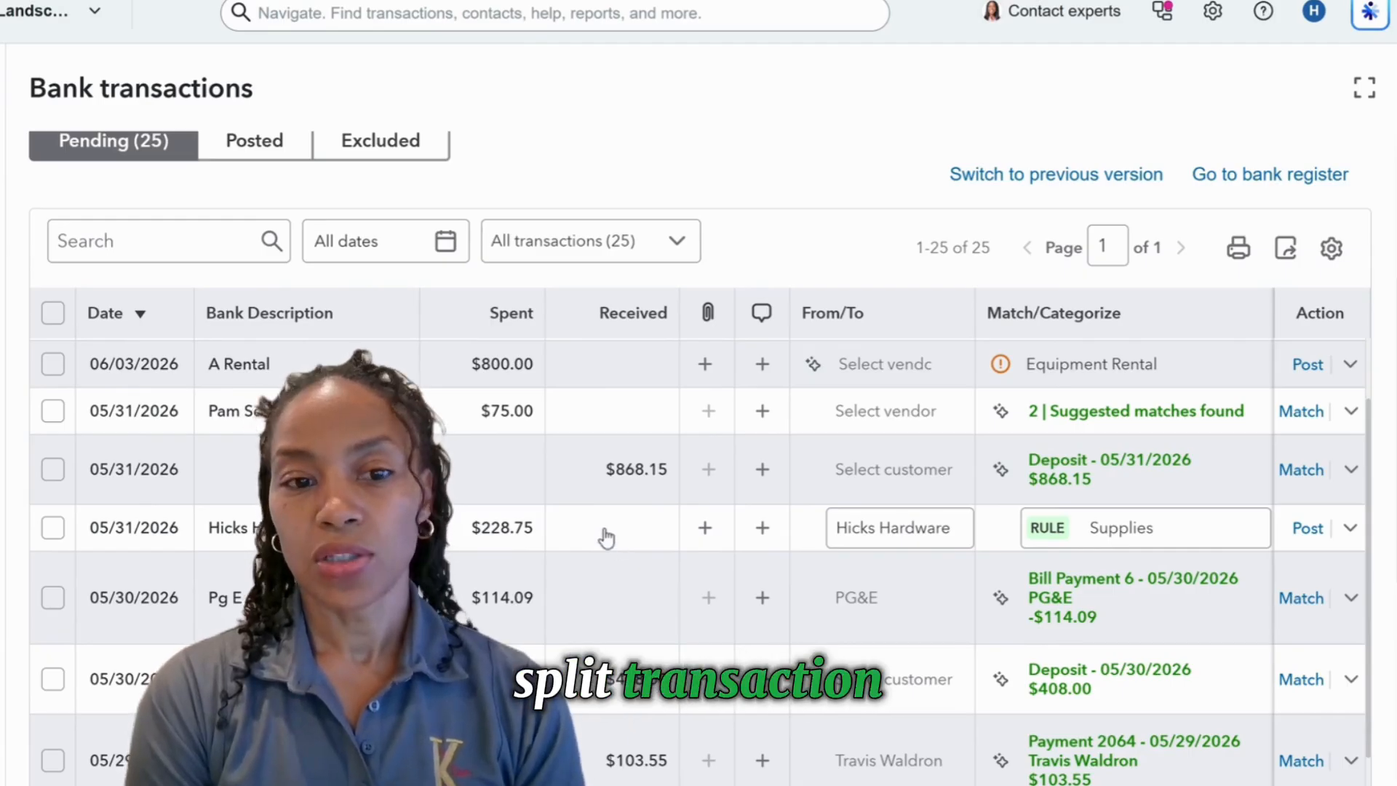
pyautogui.click(574, 535)
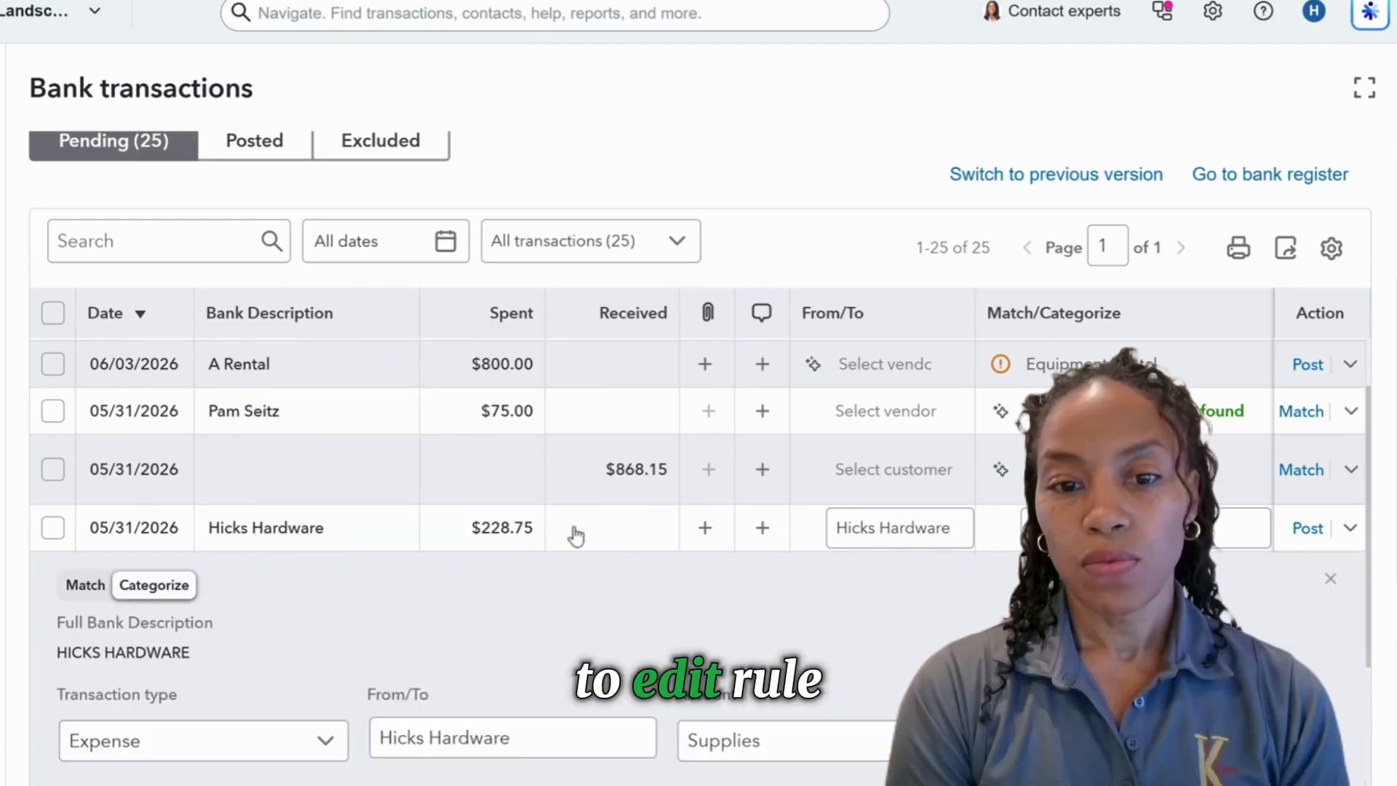
pyautogui.scroll(-5, 553, 546)
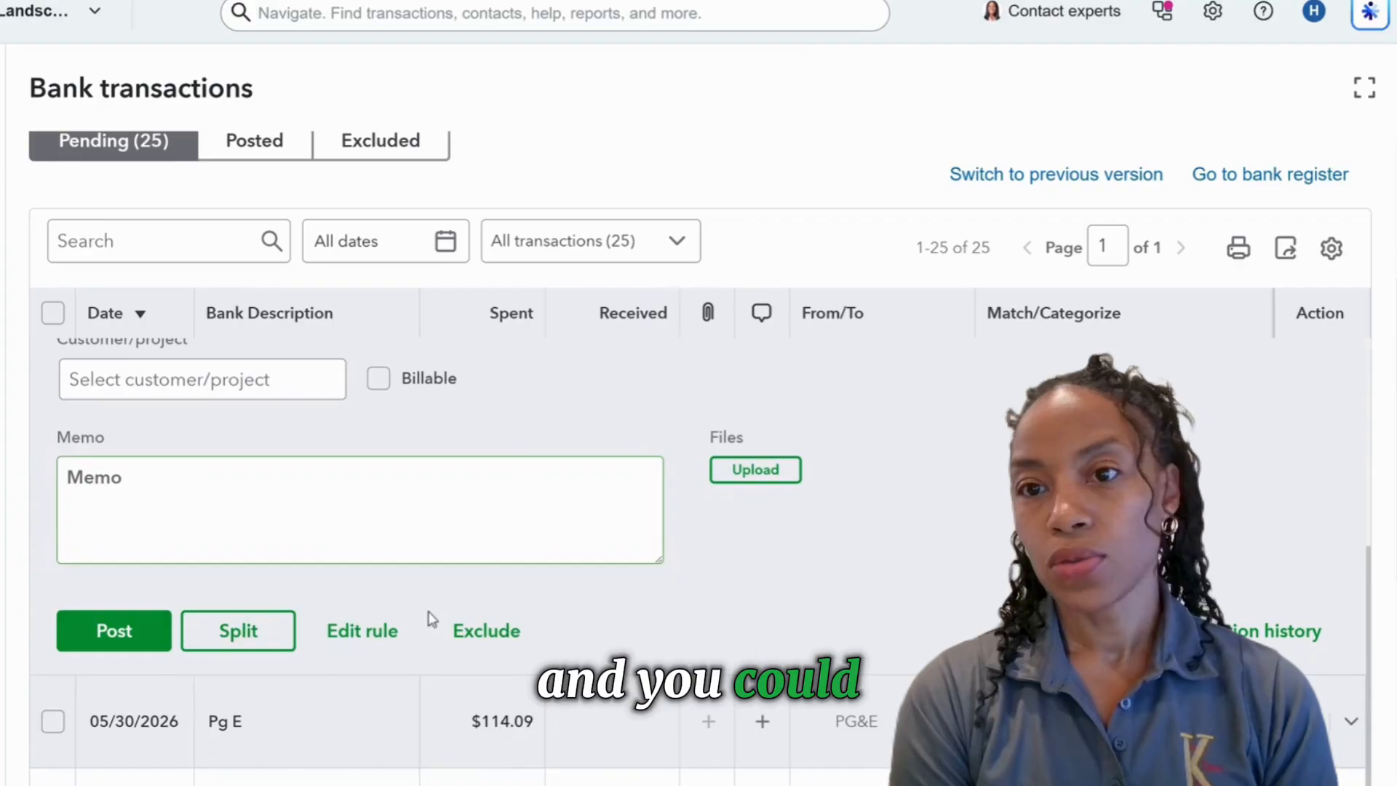
pyautogui.click(373, 631)
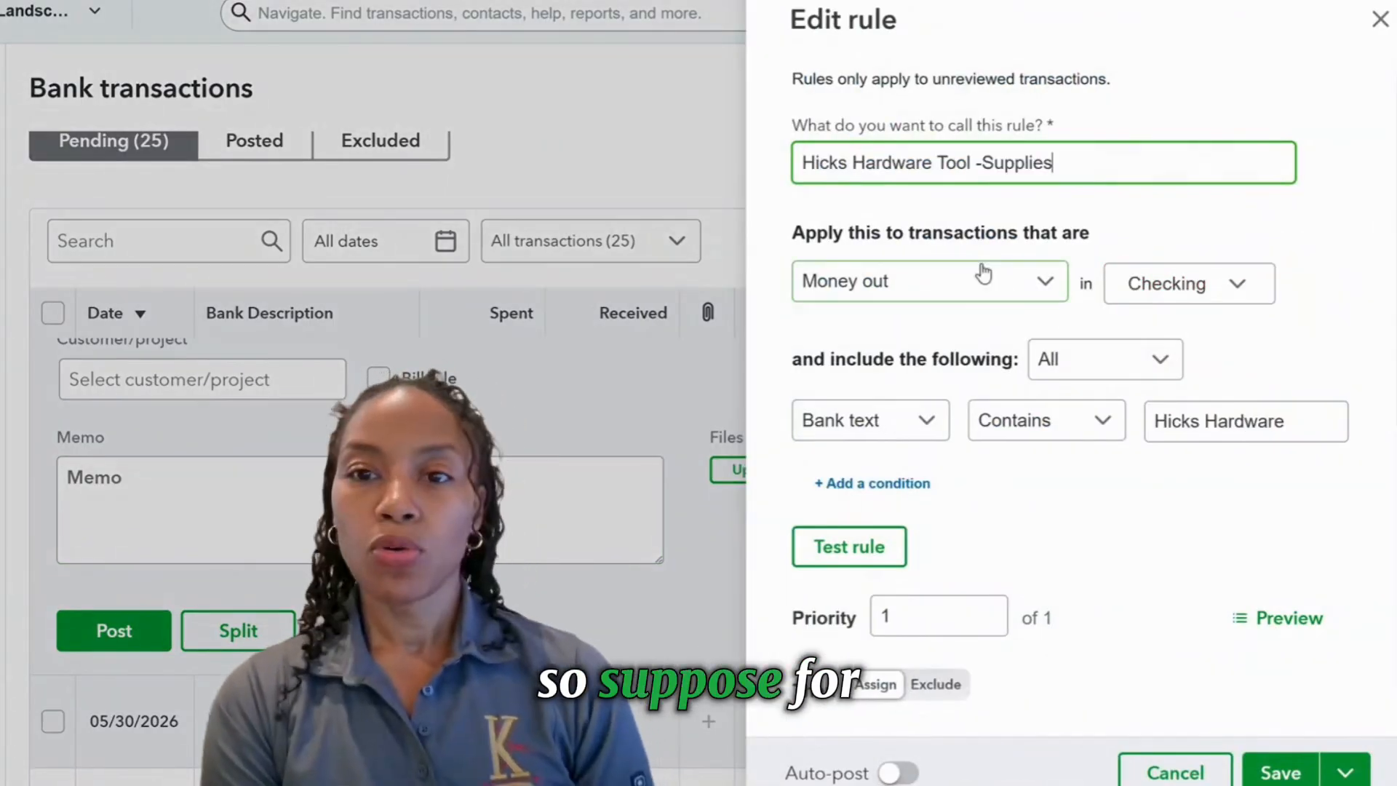
# Step: Add a split to the rule's assignment, divided by Amount ($), with 200.00 for the first split detail
pyautogui.scroll(-6, 984, 273)
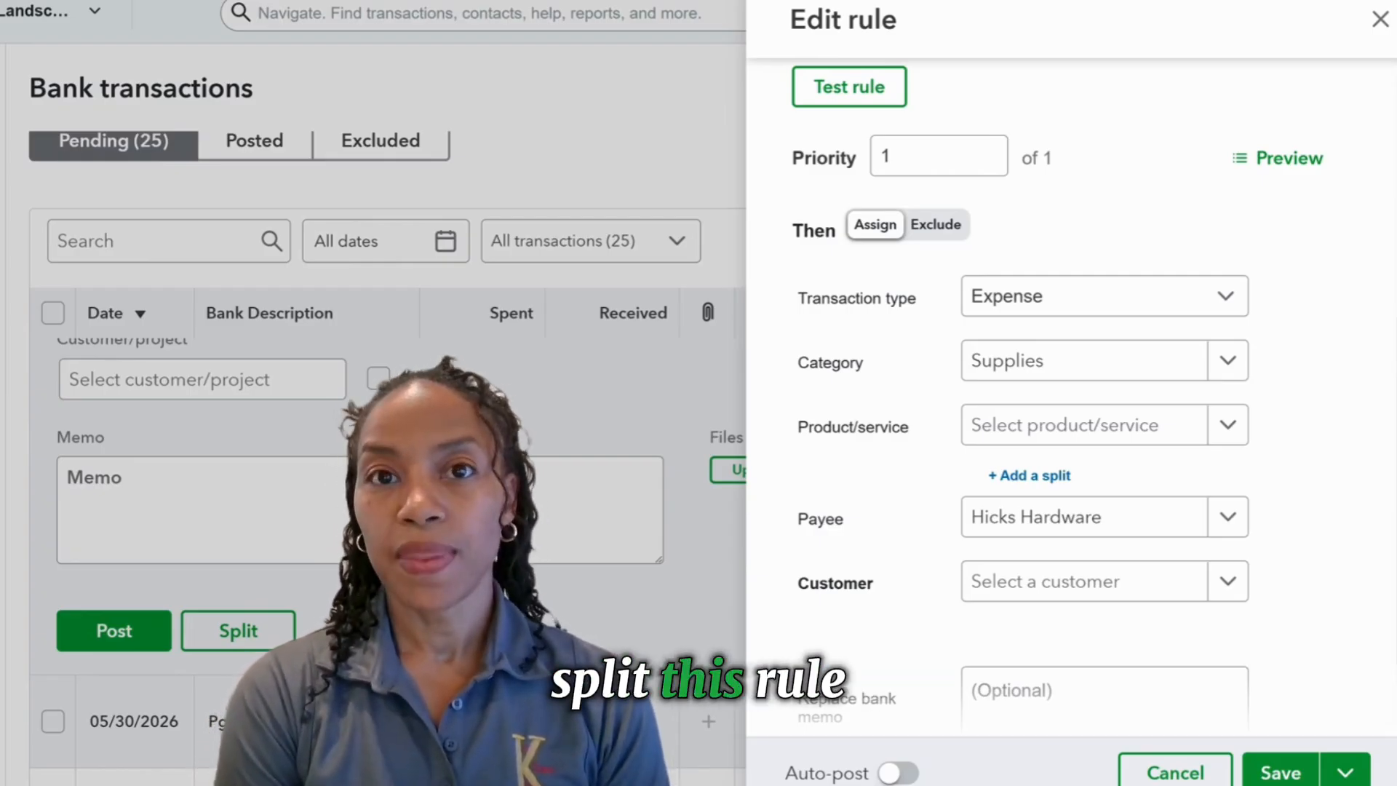
pyautogui.click(1022, 476)
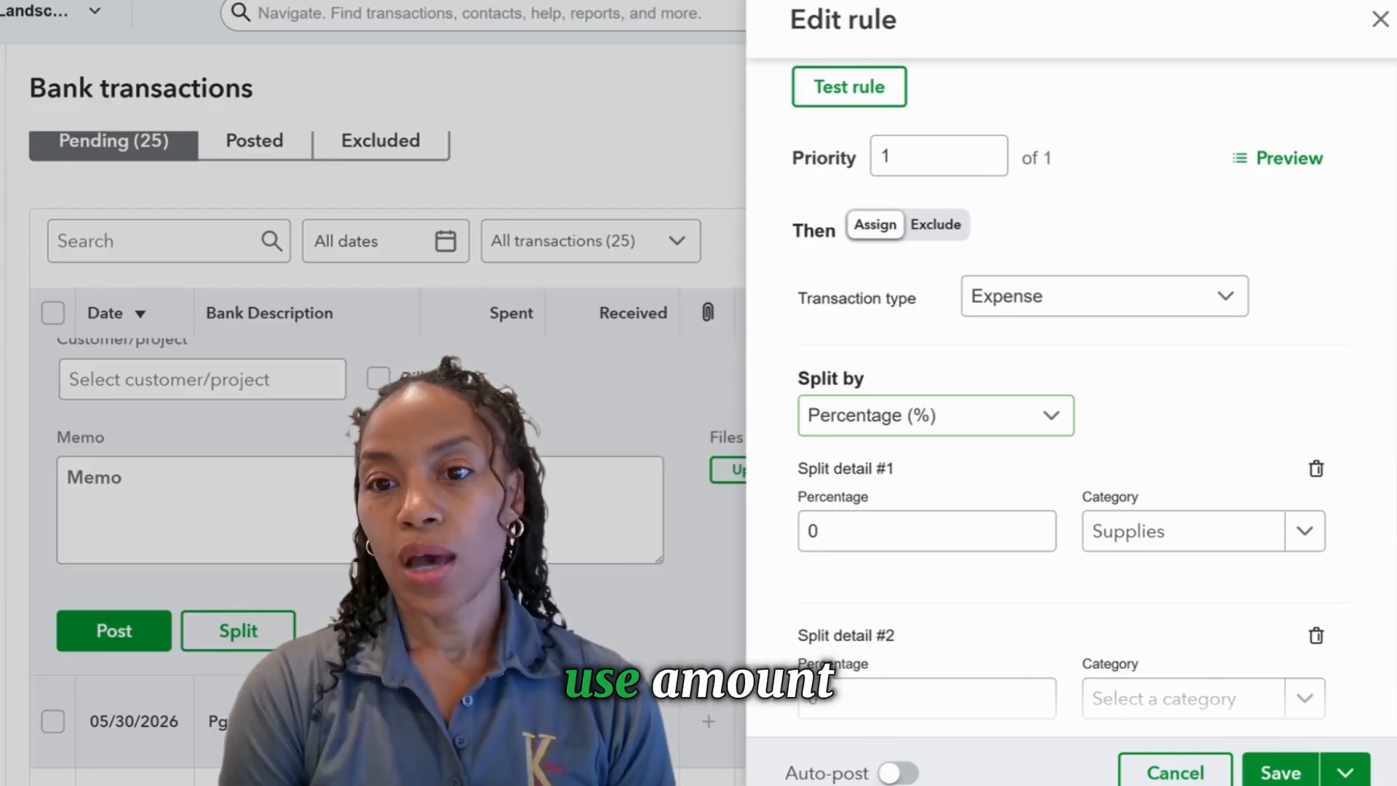
pyautogui.click(991, 416)
pyautogui.click(958, 518)
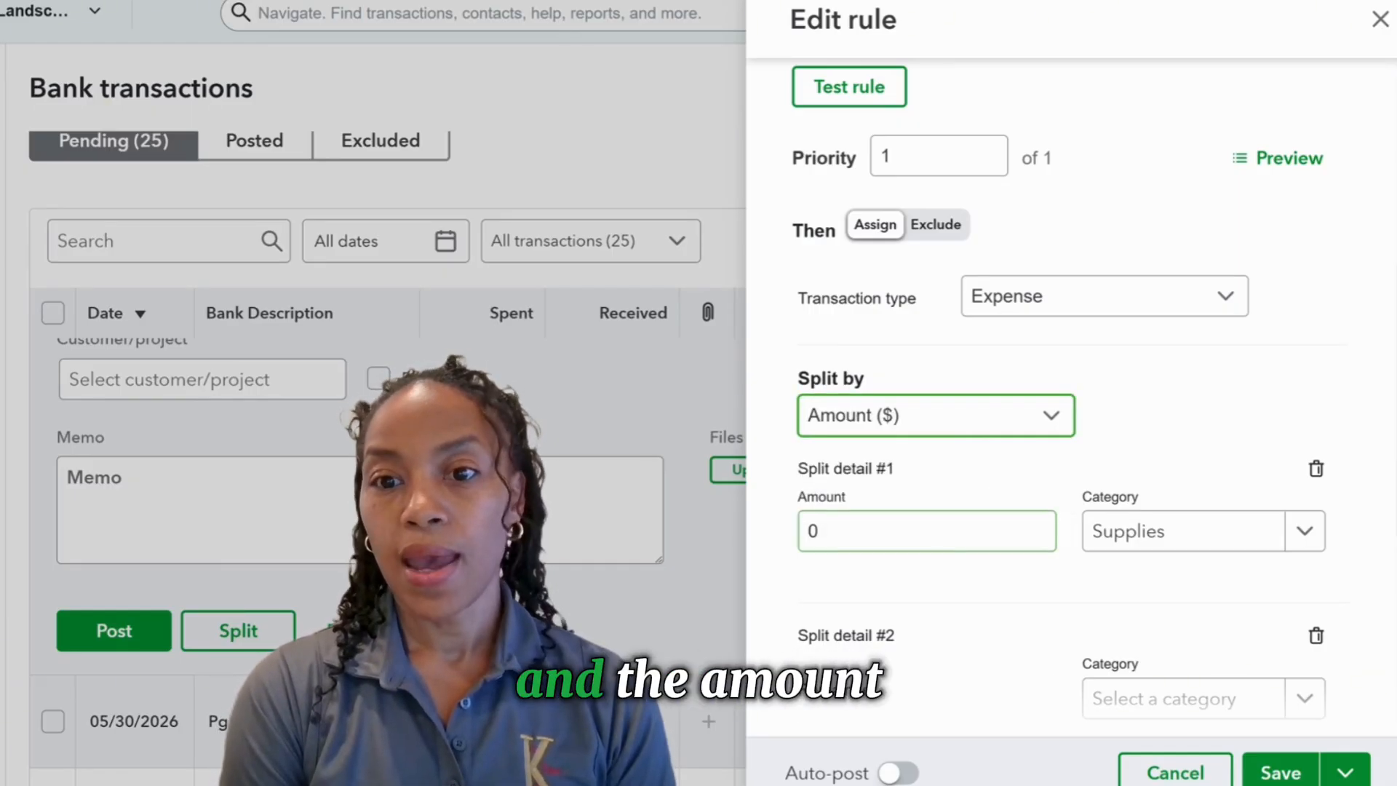
pyautogui.click(938, 530)
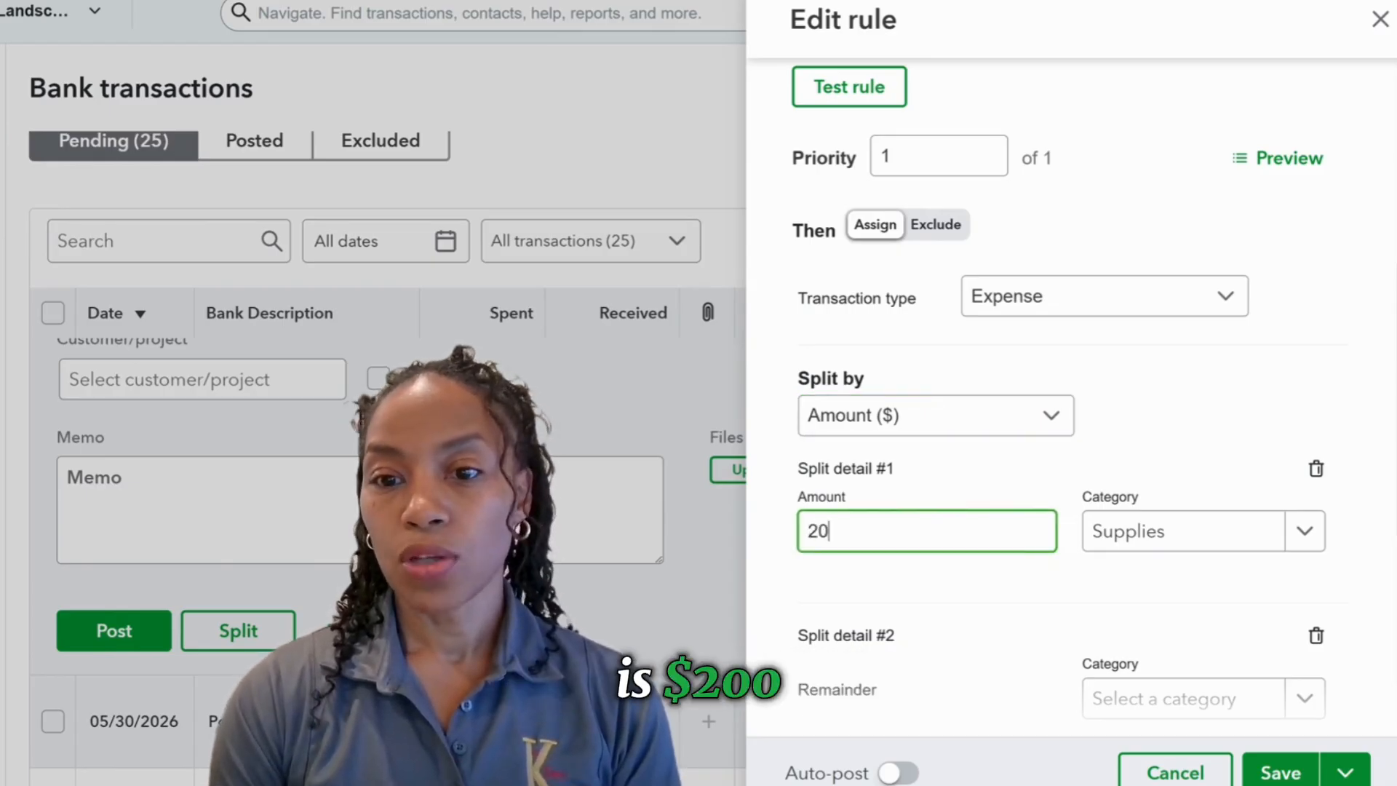
# Step: Create a new account named Tools with account type Expenses as the category for the first split detail
pyautogui.click(1303, 531)
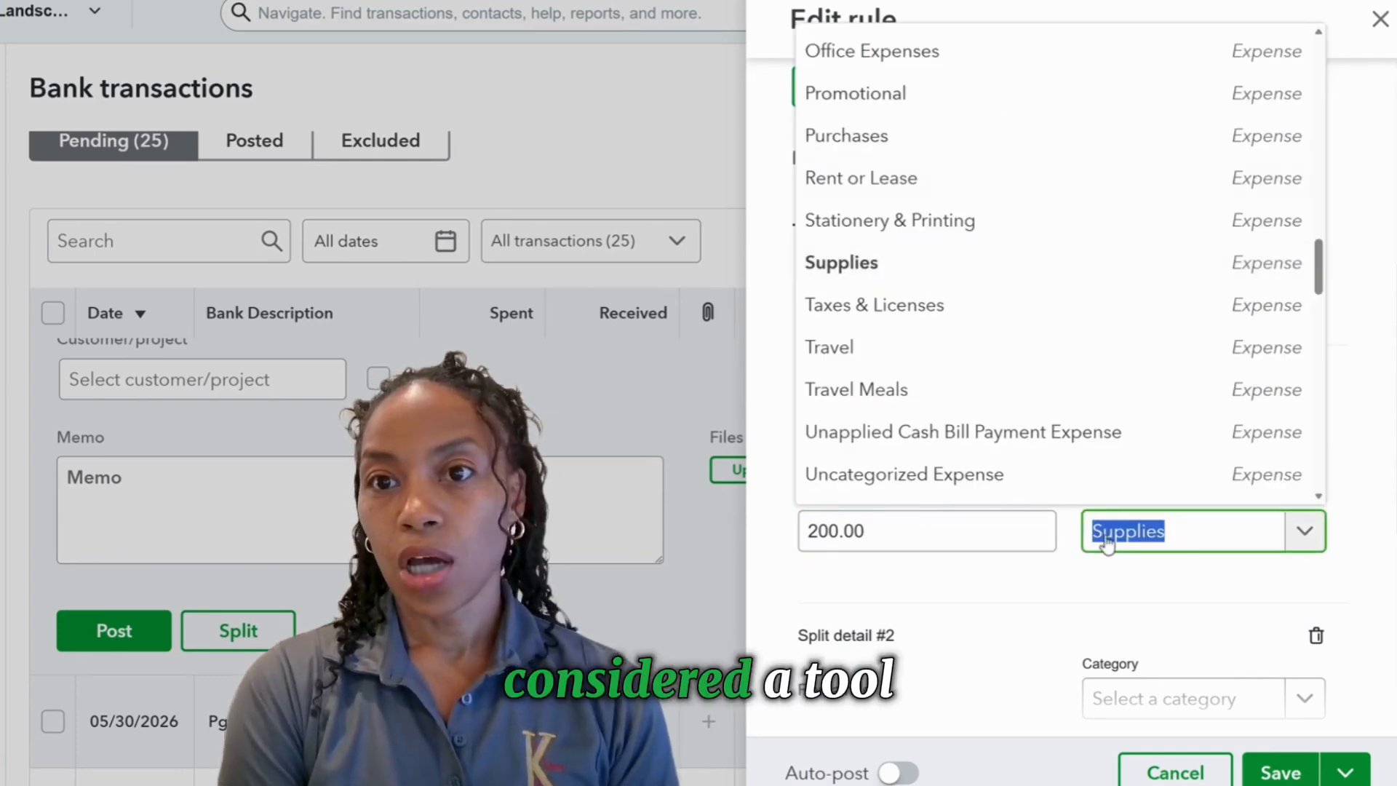
pyautogui.scroll(10, 1094, 237)
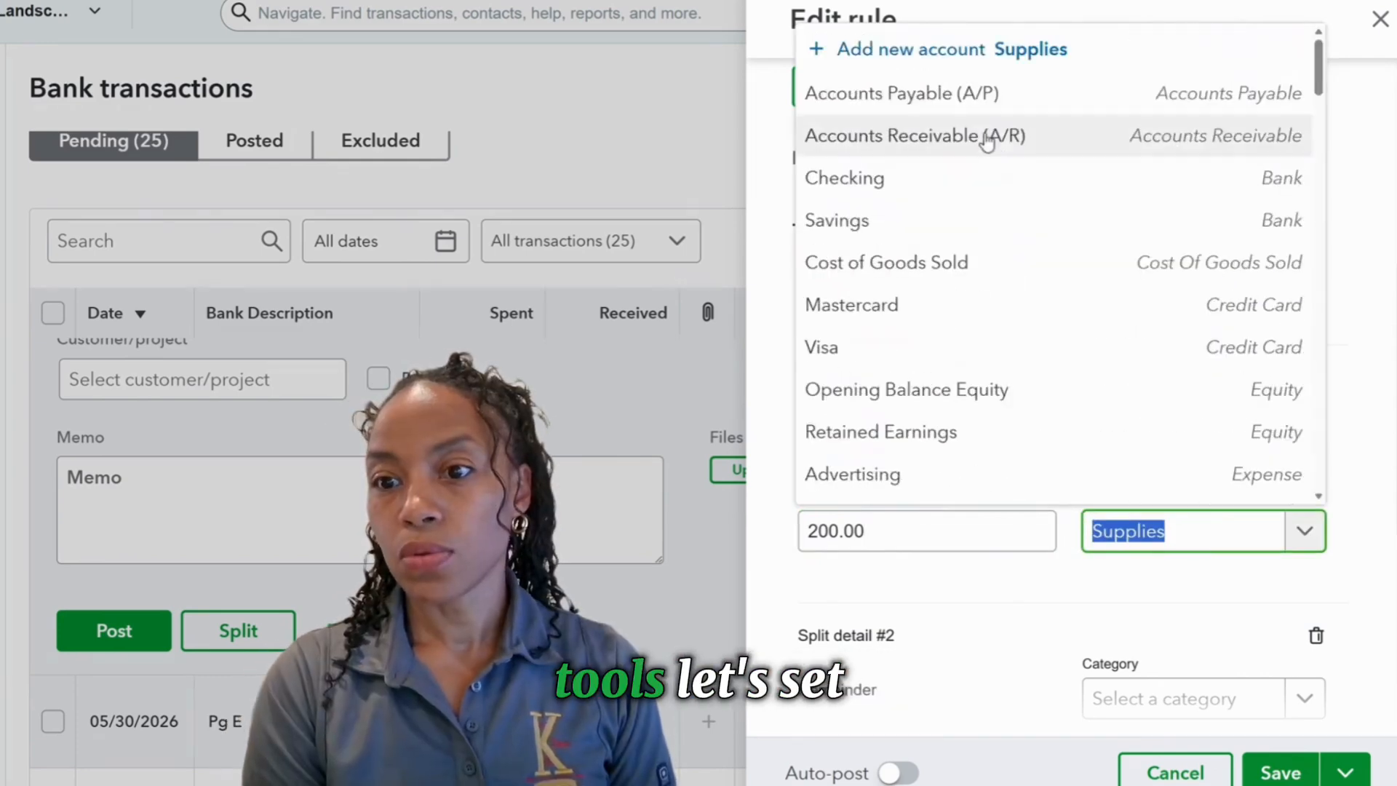
pyautogui.write('Tools')
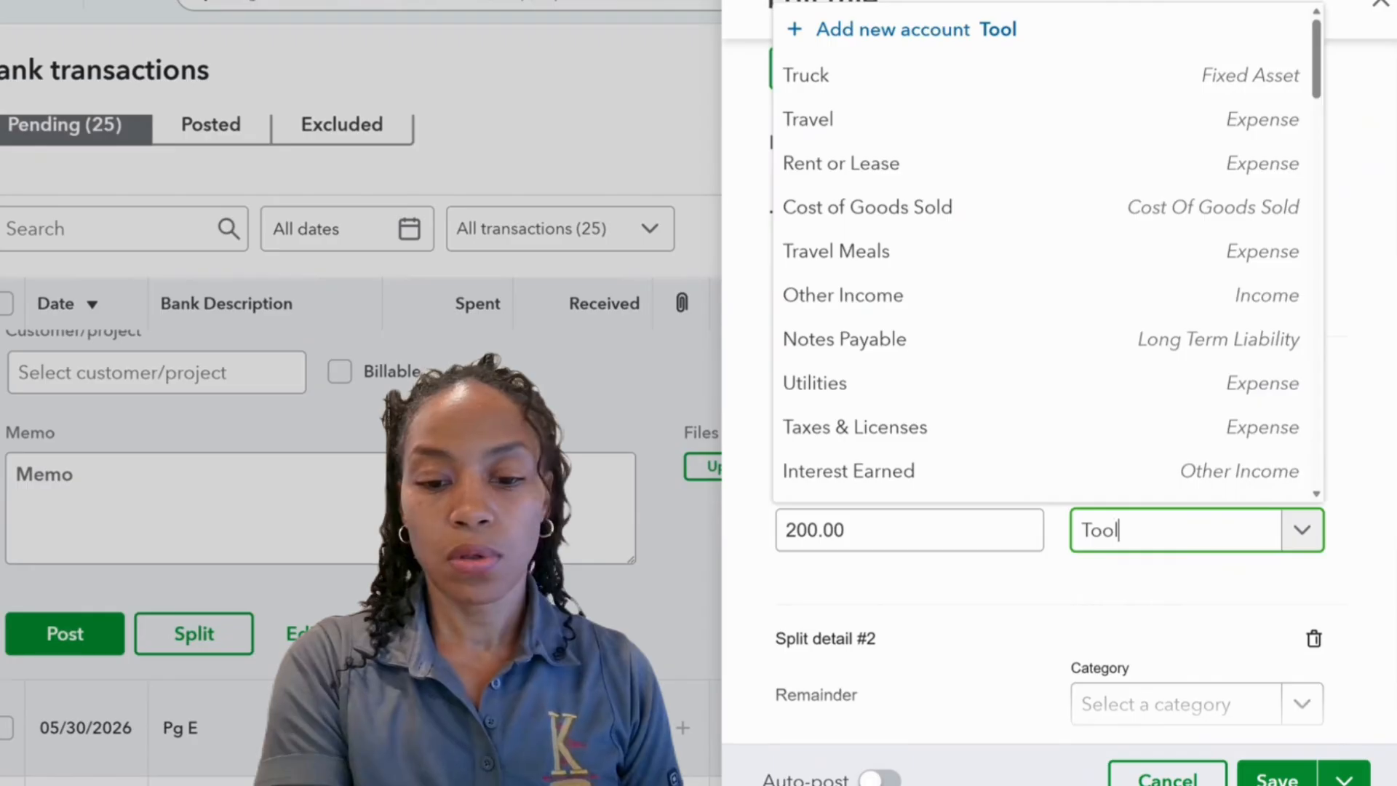
pyautogui.click(1146, 584)
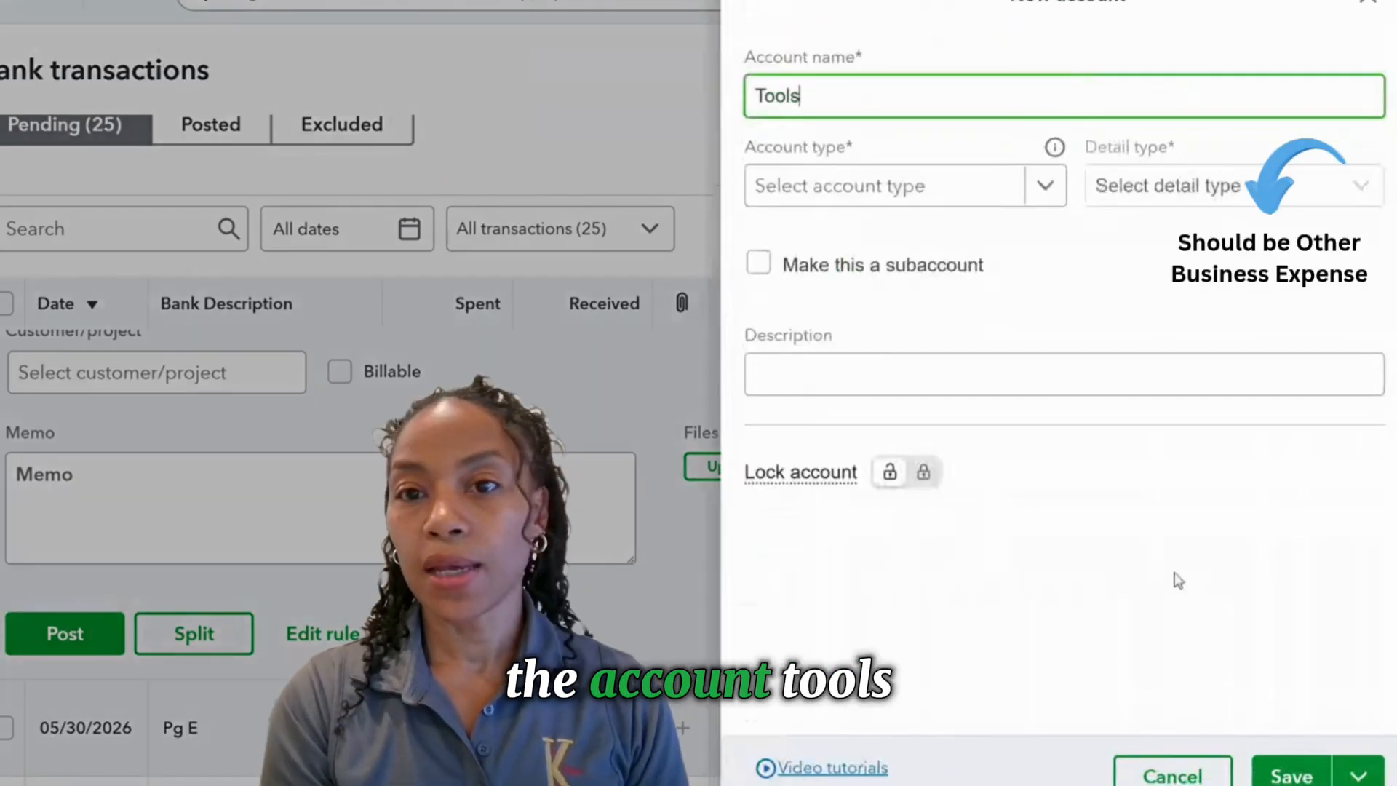
pyautogui.click(942, 198)
pyautogui.scroll(-3, 931, 407)
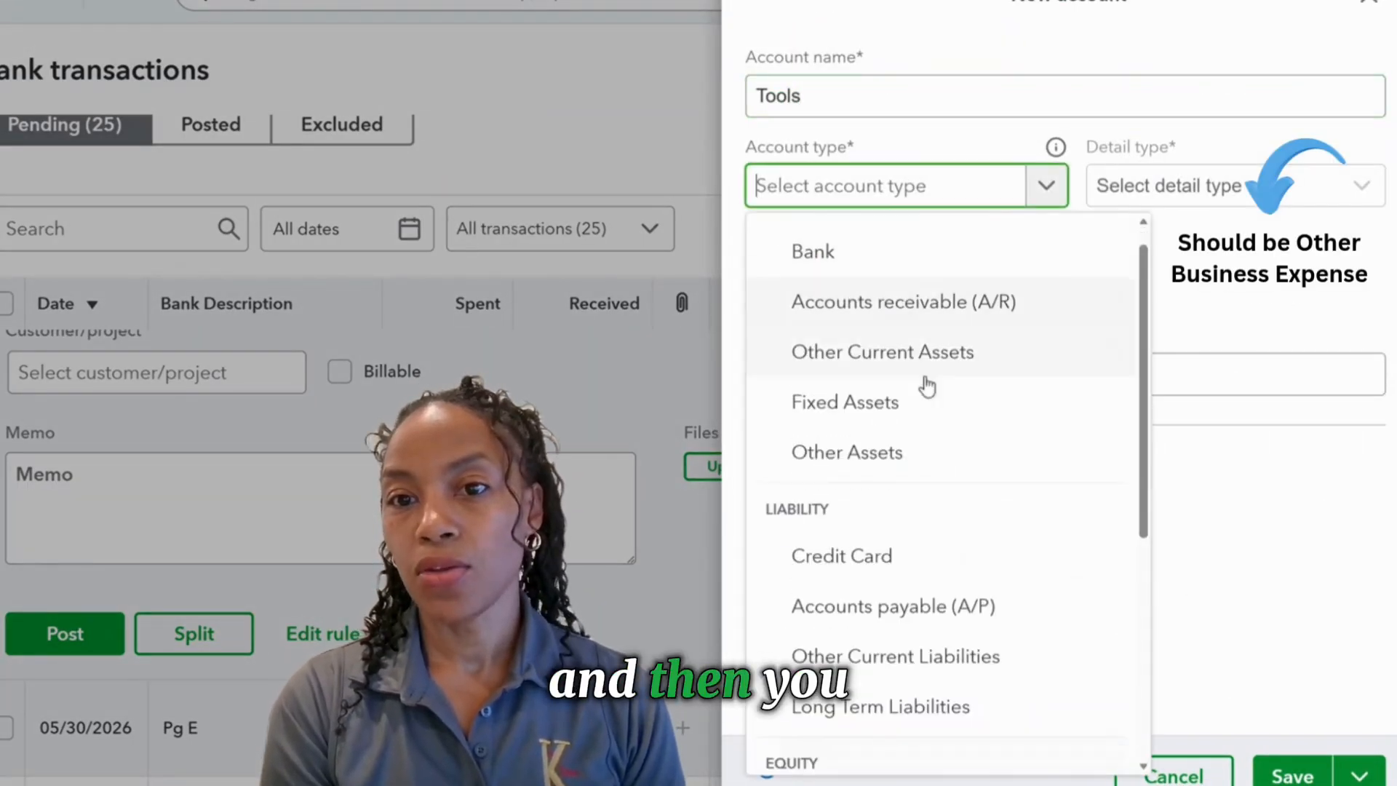
pyautogui.scroll(-3, 931, 466)
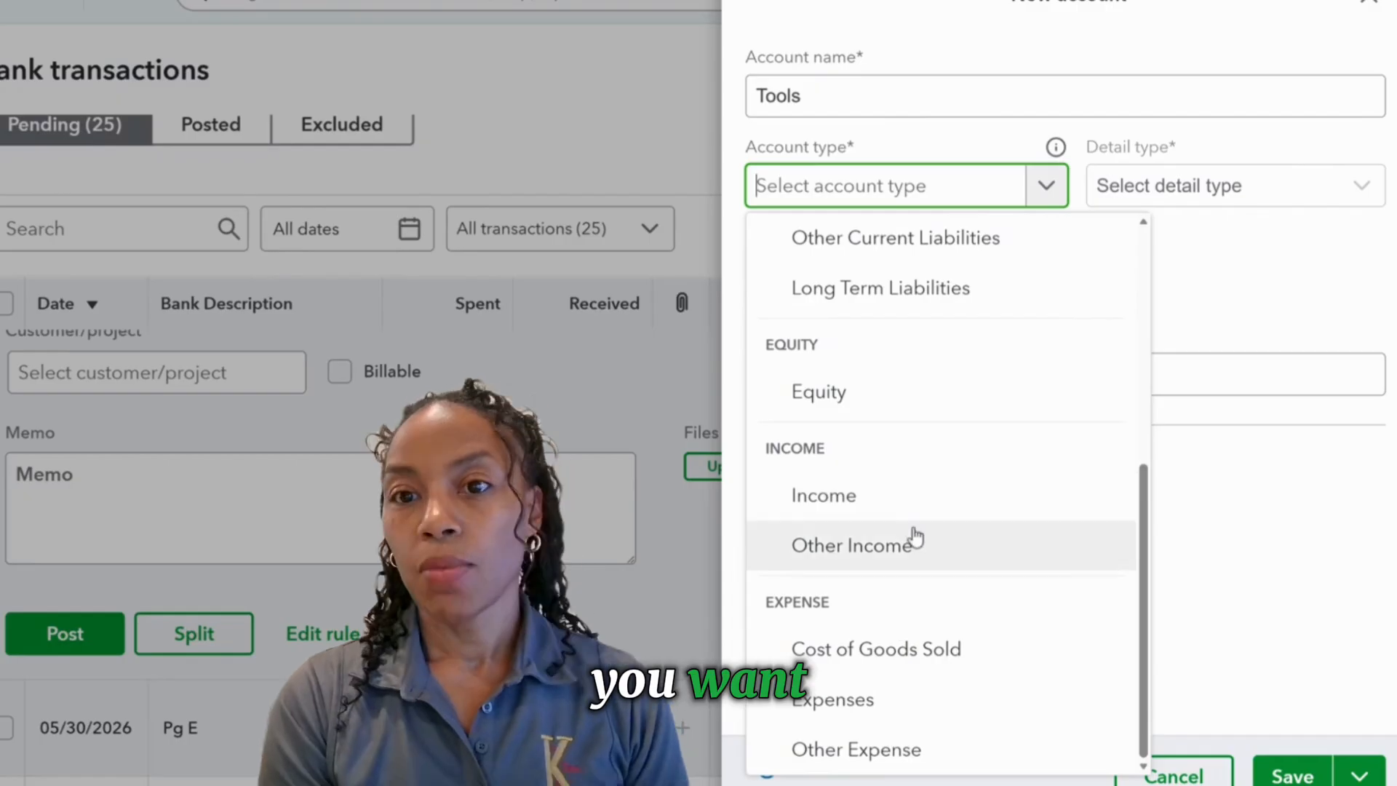
pyautogui.click(902, 716)
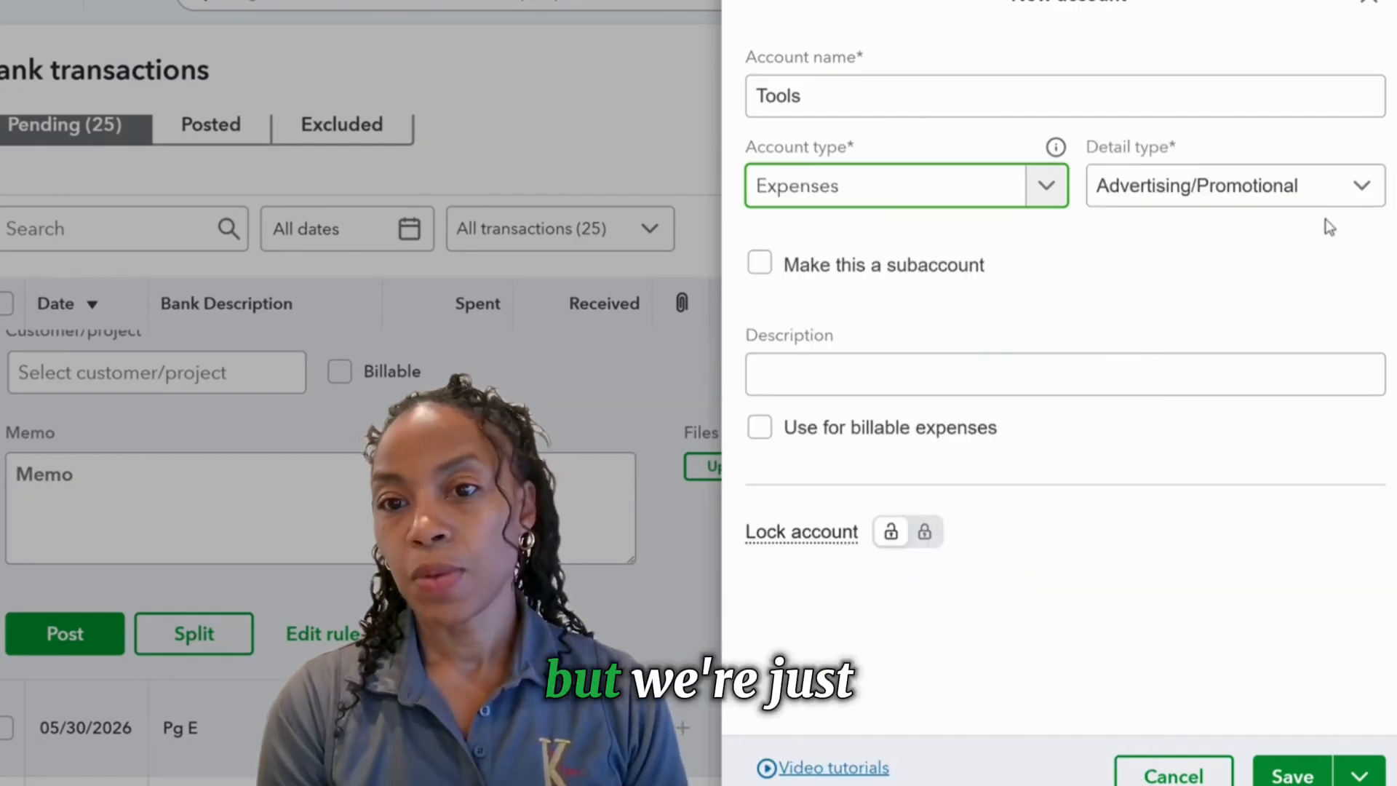
pyautogui.click(1293, 774)
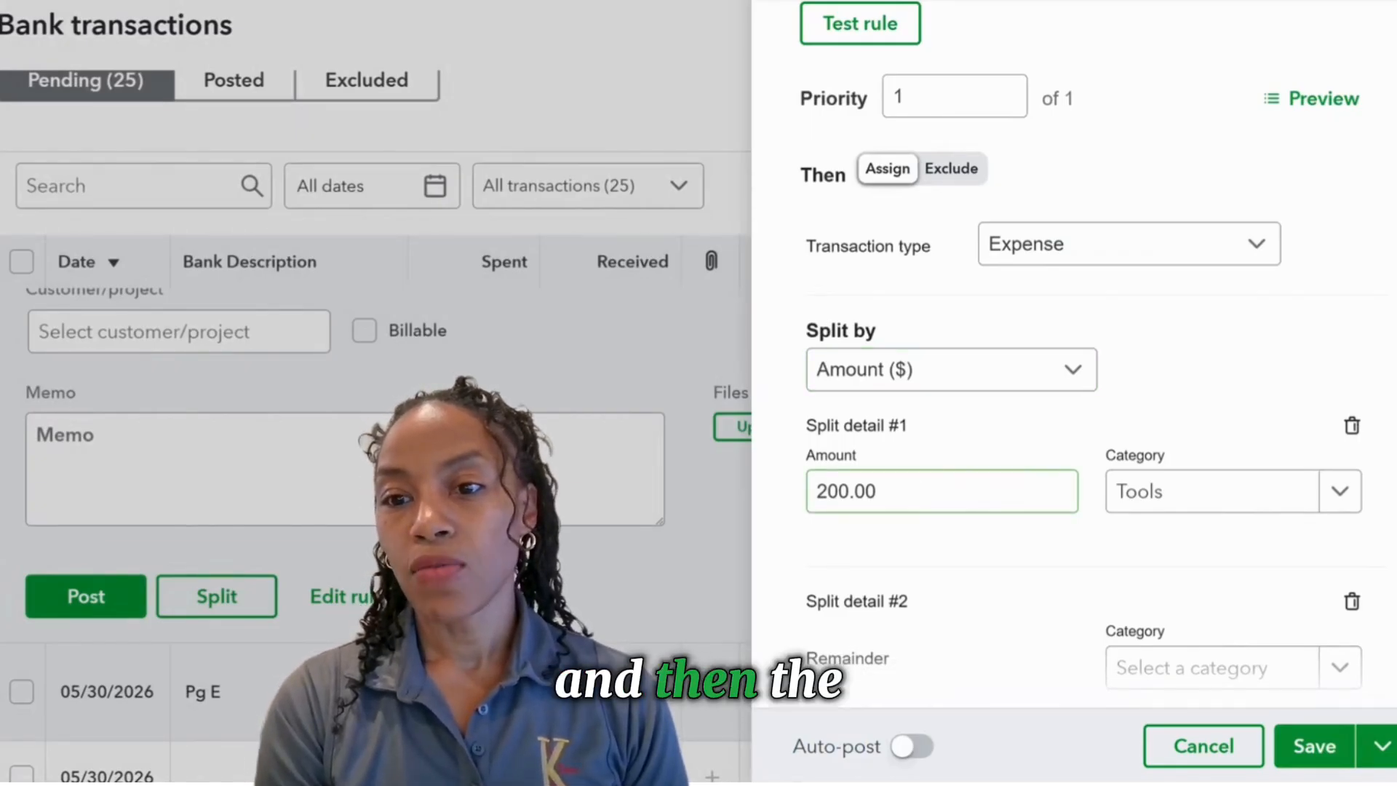
# Step: Assign the remainder in the second split detail to the Supplies category and save the edited rule
pyautogui.scroll(-3, 1093, 512)
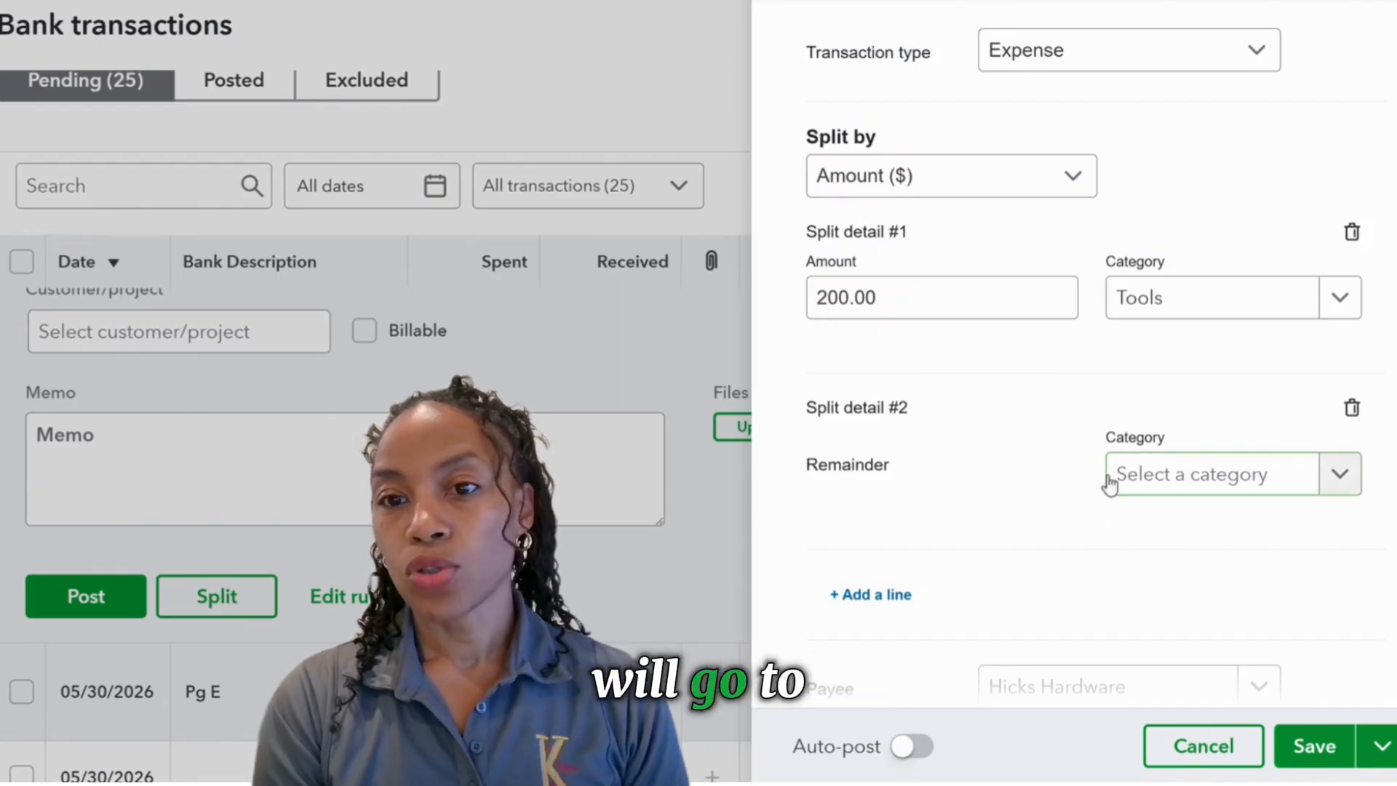
pyautogui.click(1150, 478)
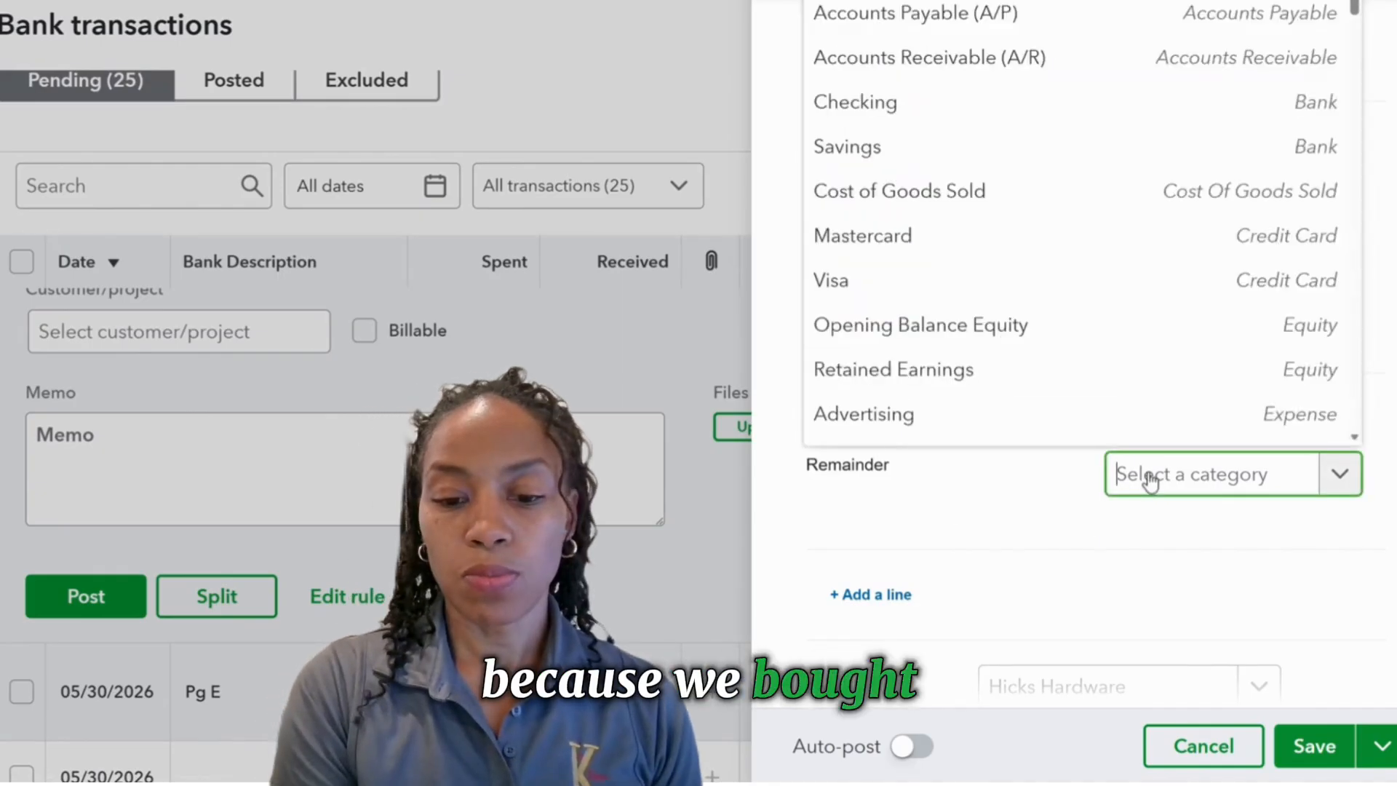
pyautogui.write('Su')
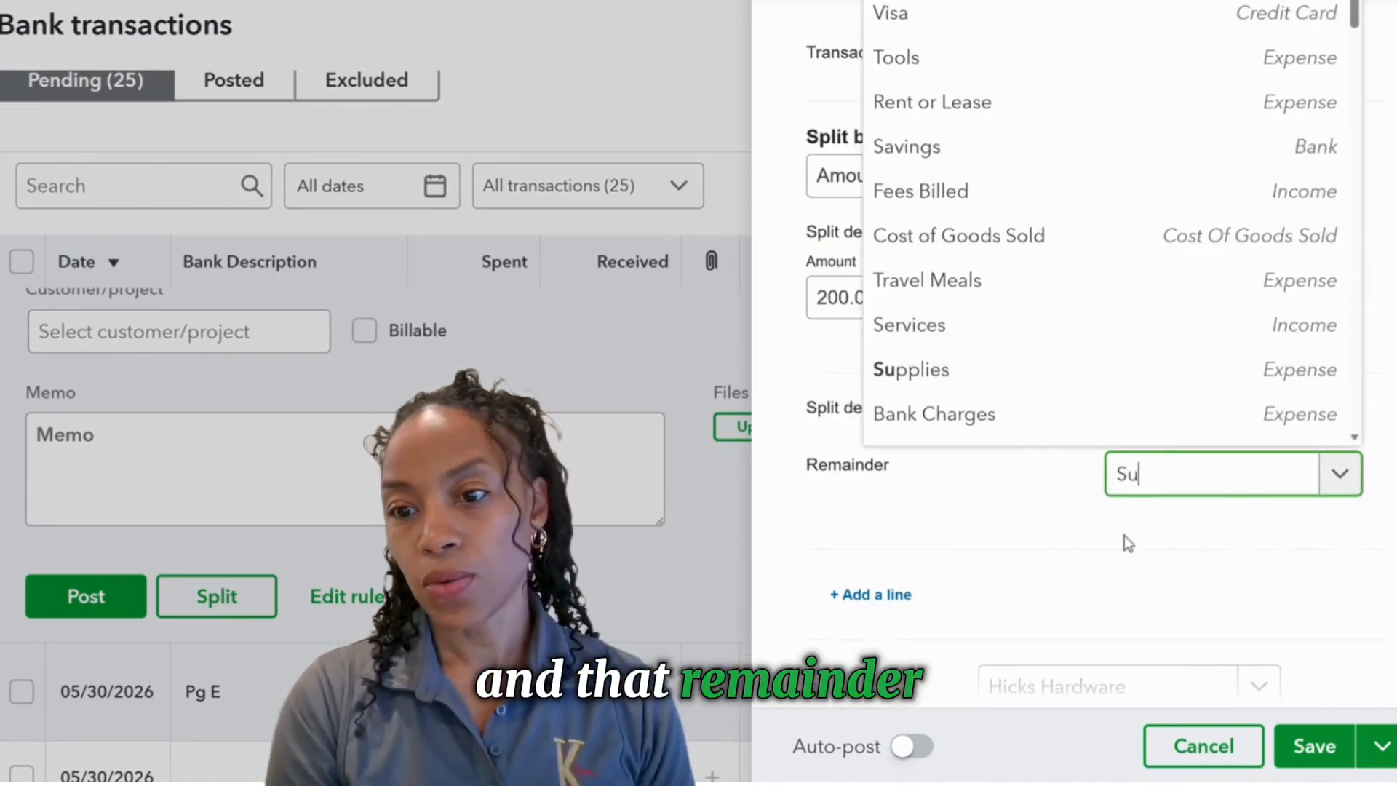
pyautogui.write('pplies')
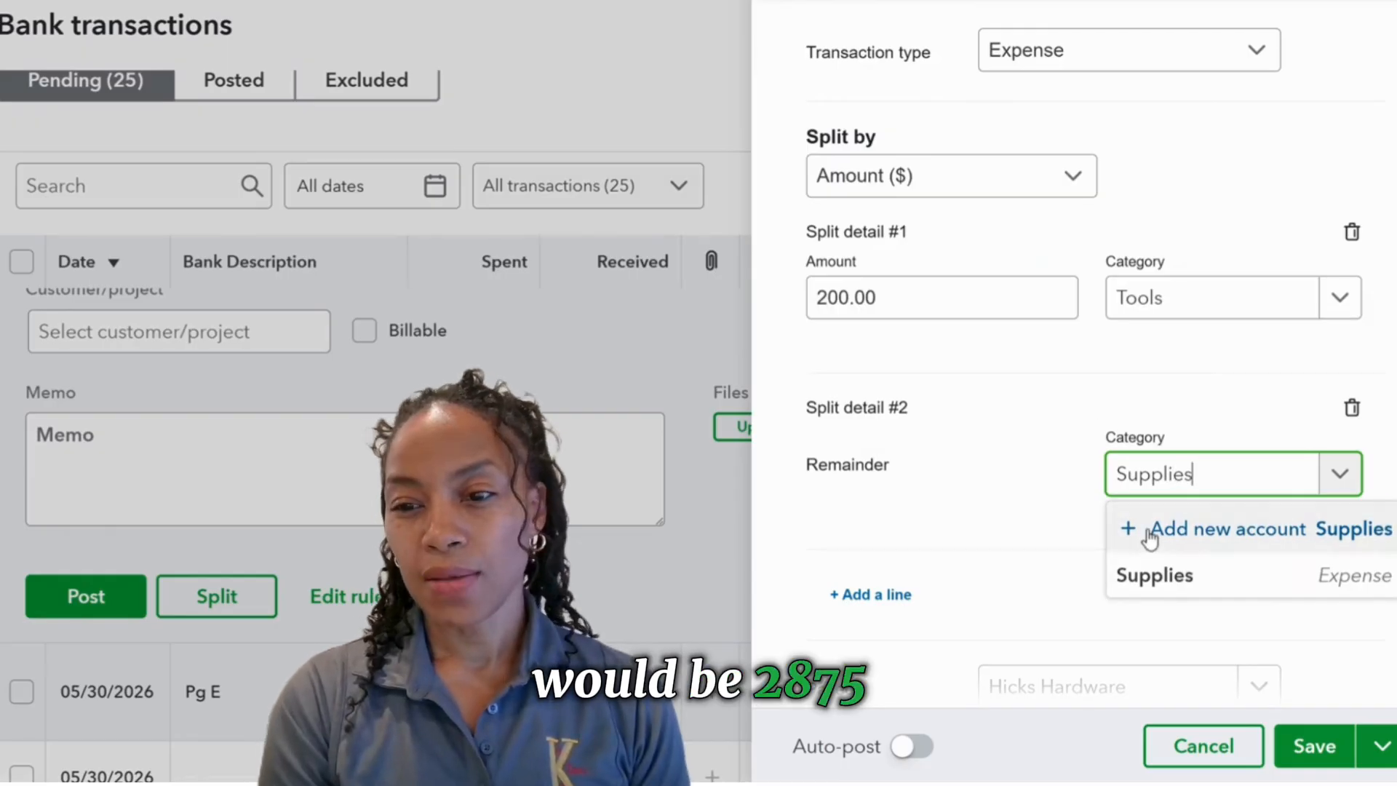
pyautogui.click(1155, 577)
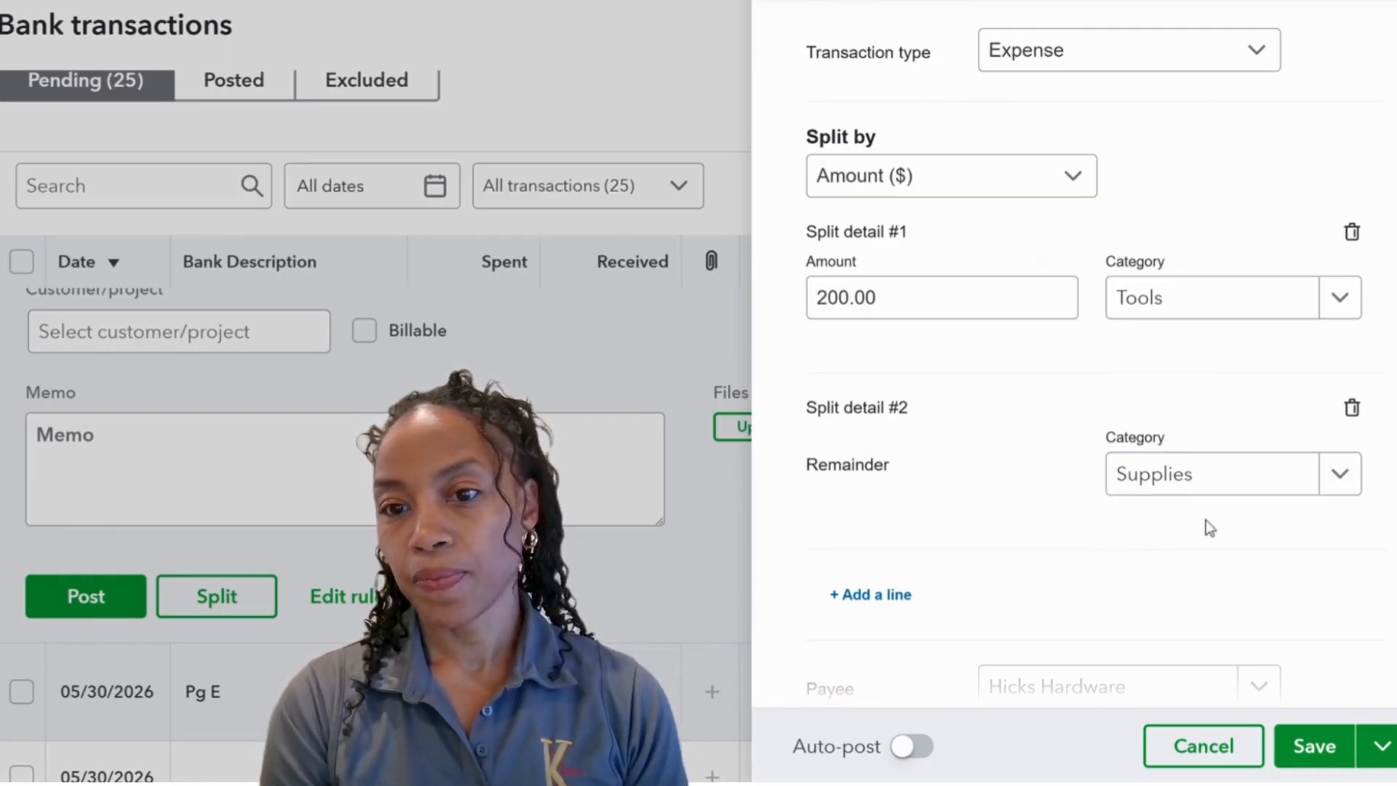
pyautogui.scroll(-4, 1173, 550)
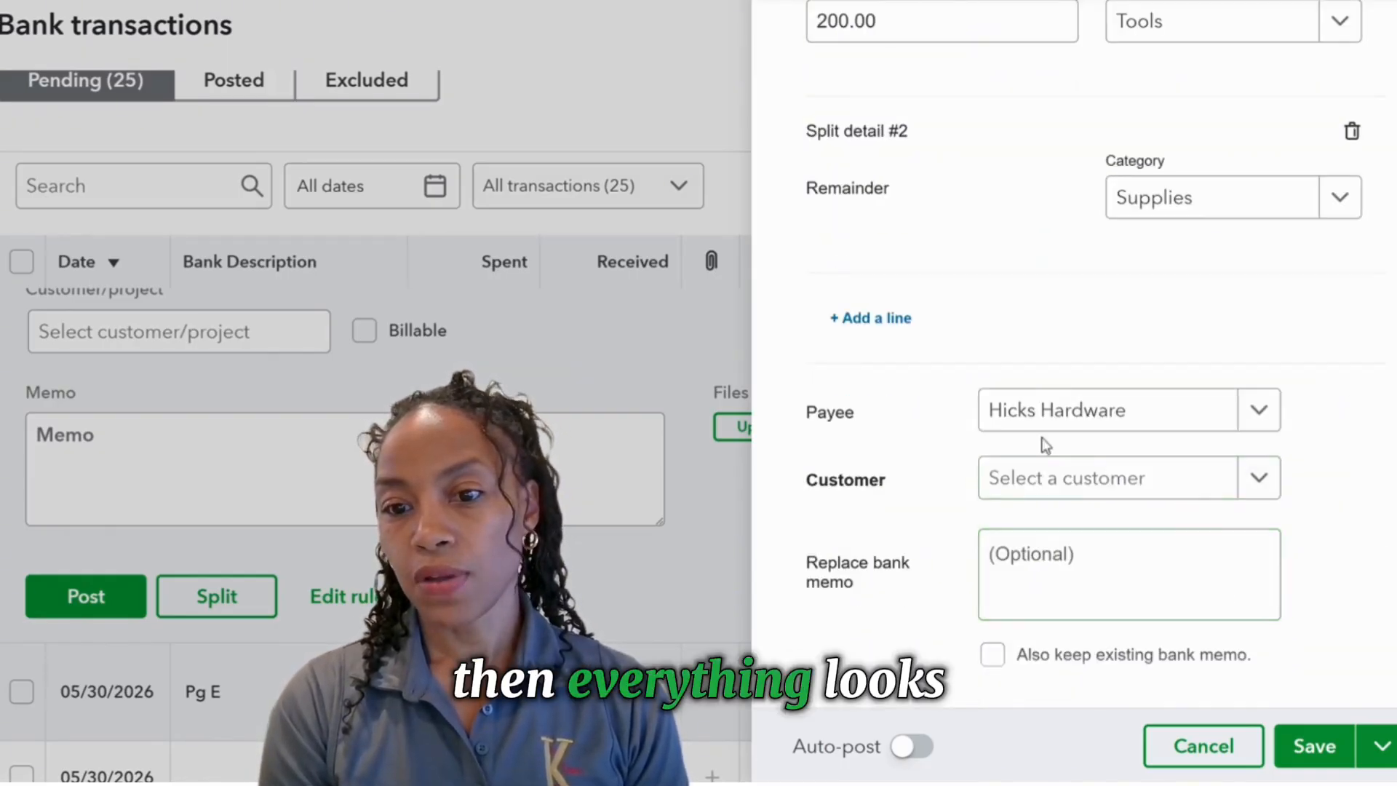
pyautogui.click(1303, 753)
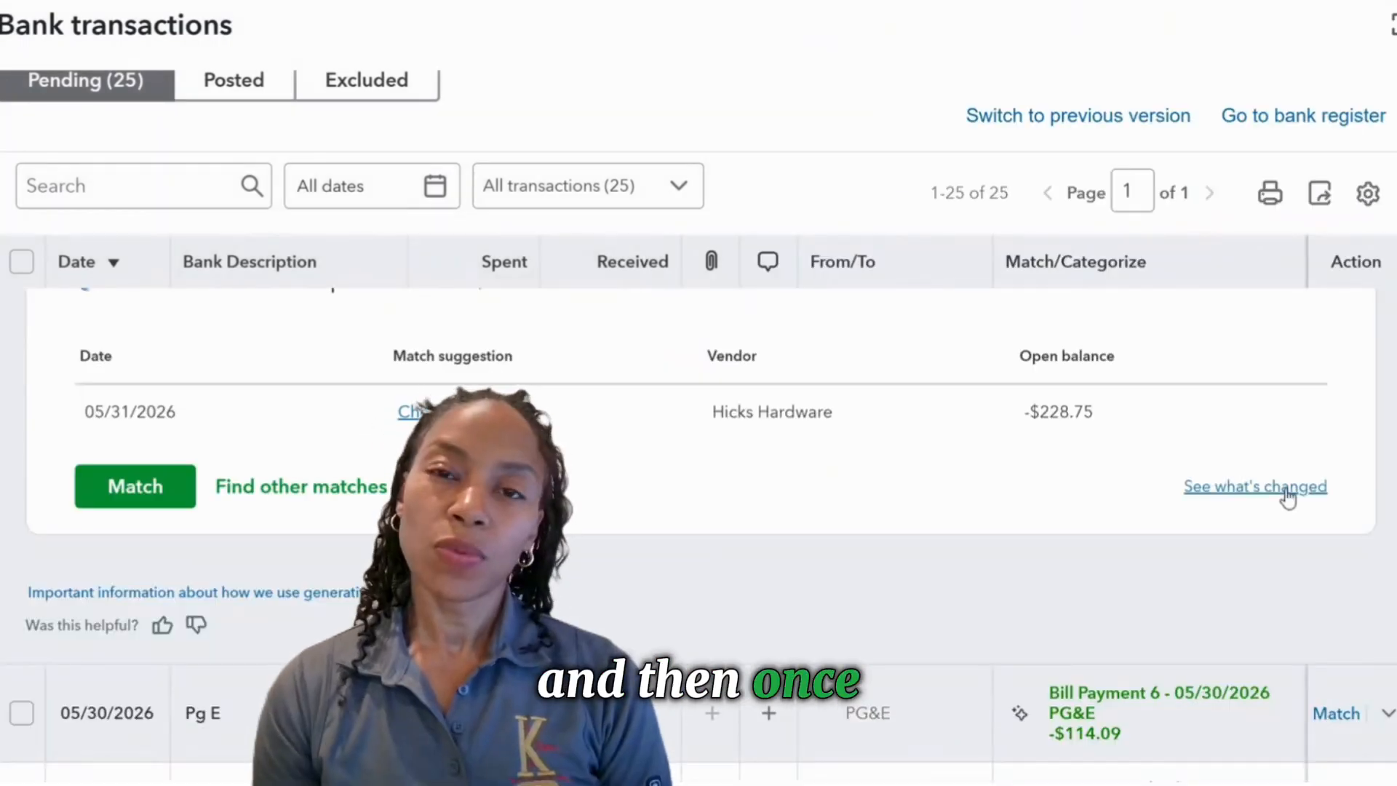